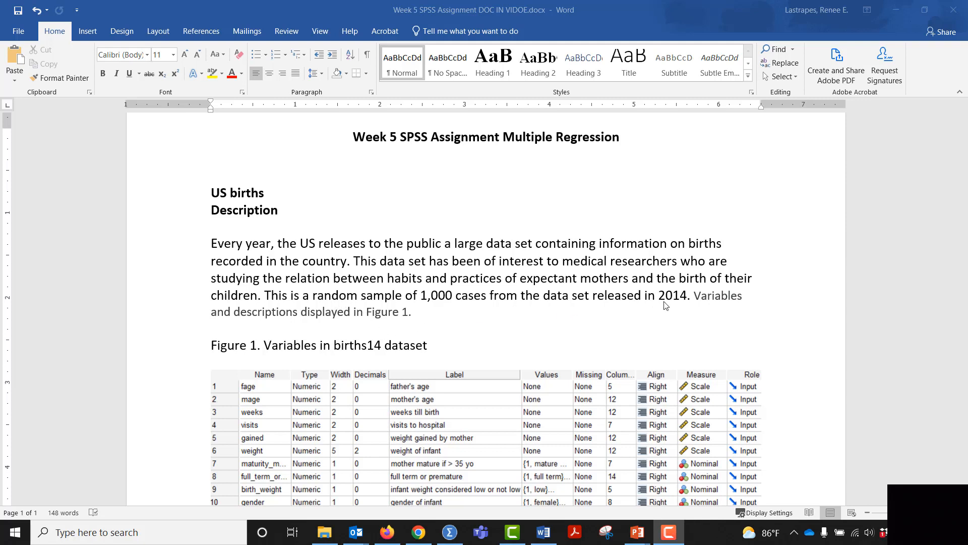
# Step: Read the births14 variable list and the example regression task in the assignment document, and switch to the SPSS Data Editor
pyautogui.scroll(-3, 456, 388)
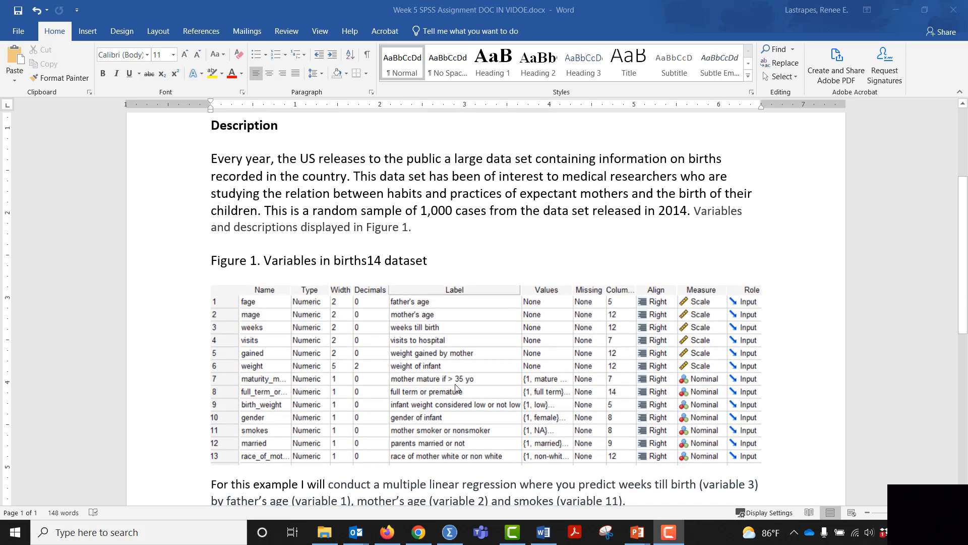
pyautogui.scroll(-3, 460, 401)
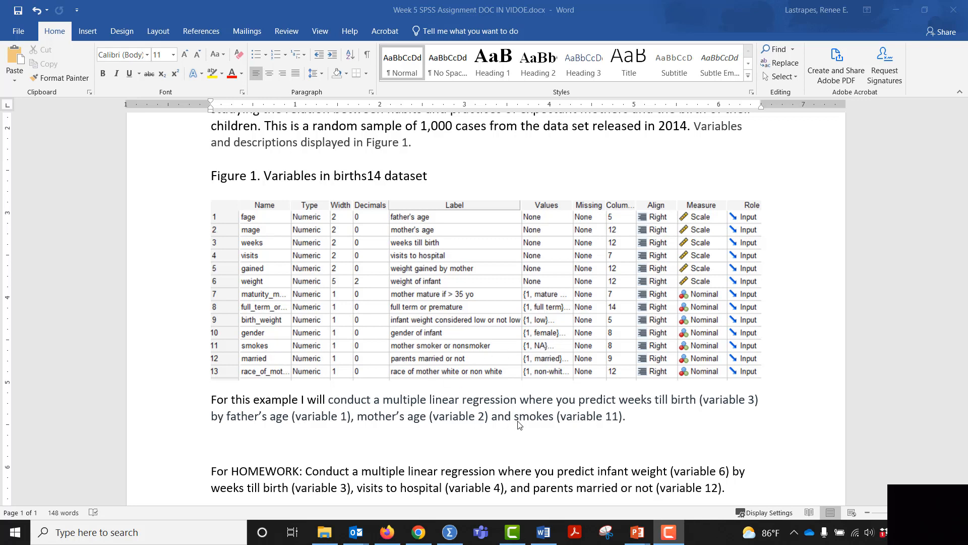
pyautogui.click(450, 532)
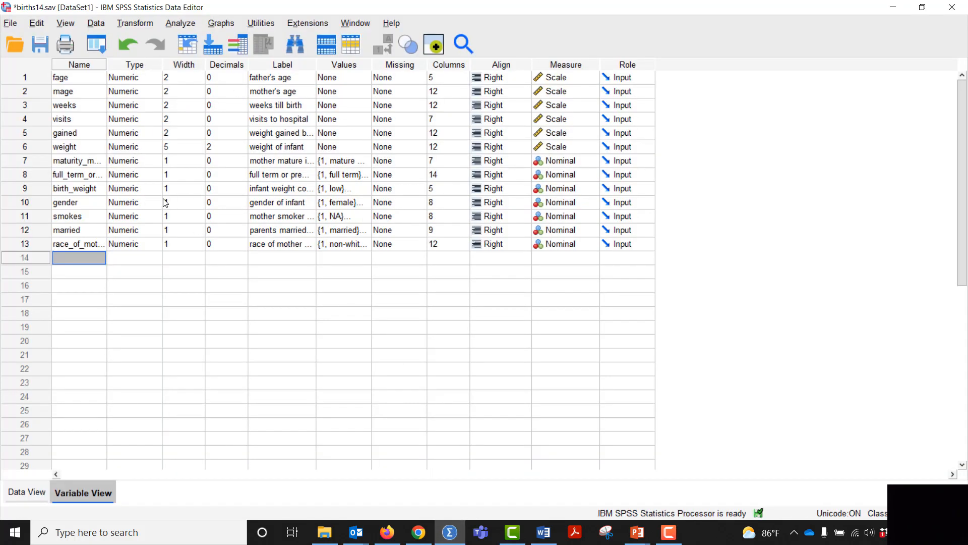
# Step: Check the value labels defined for the smokes variable and close them without changes
pyautogui.click(348, 216)
pyautogui.click(368, 216)
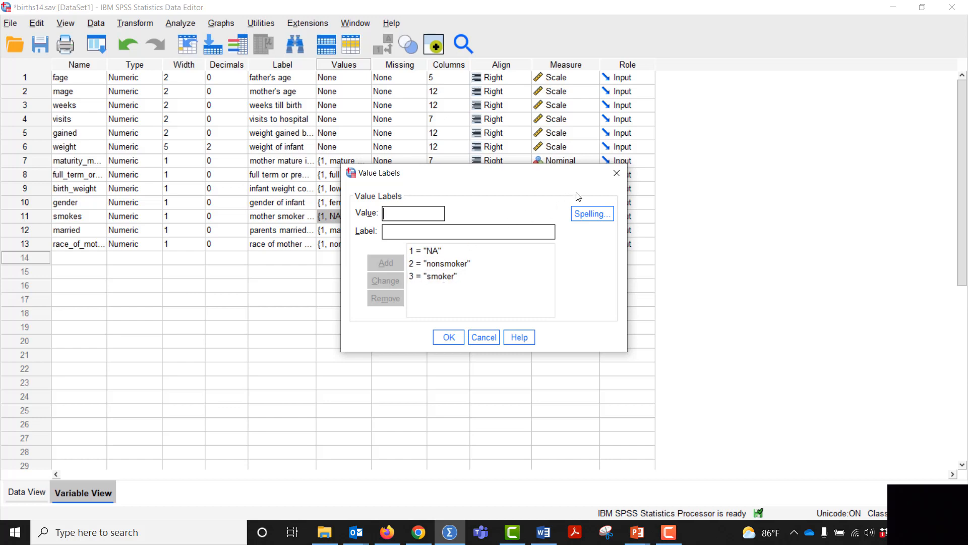
pyautogui.click(617, 180)
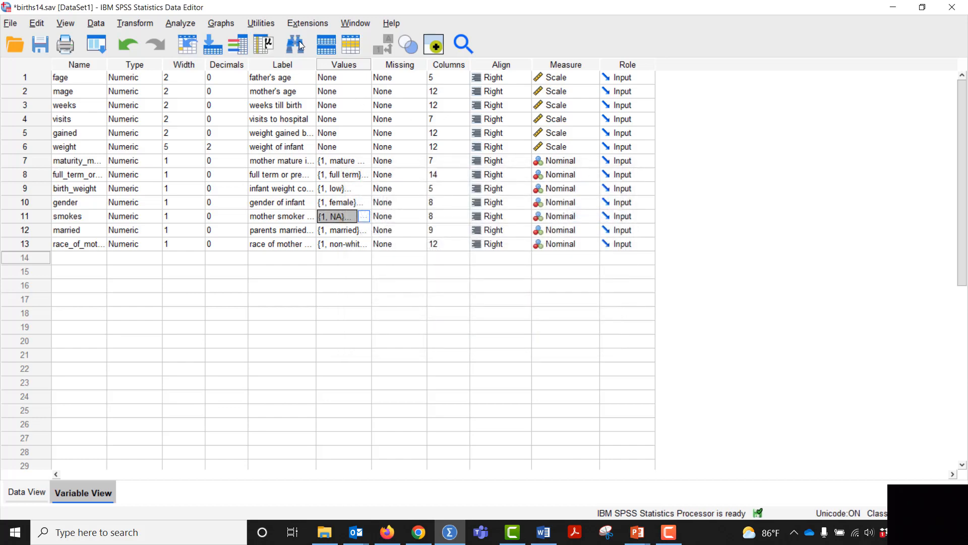
# Step: Run Frequencies on smokes only, removing married from the analysed variables
pyautogui.click(183, 25)
pyautogui.moveTo(201, 90)
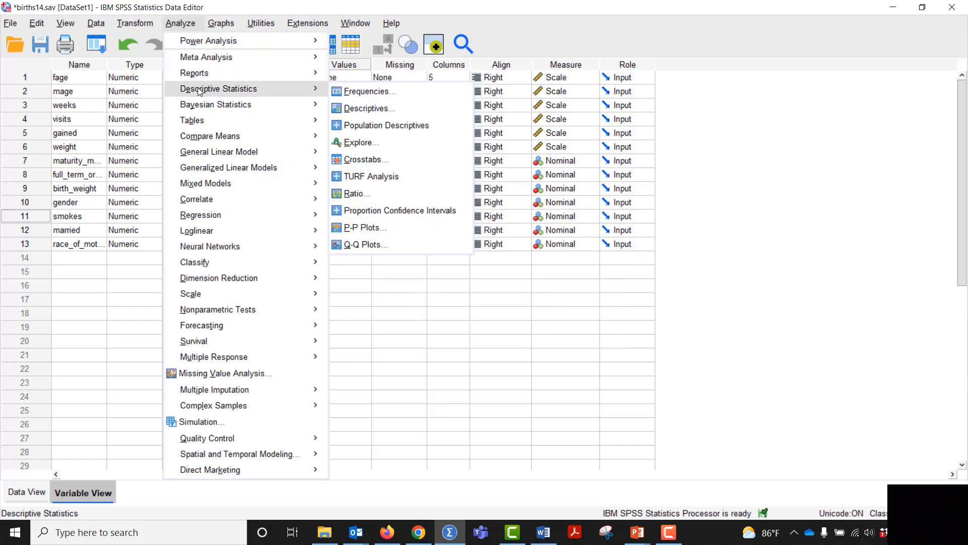
pyautogui.click(344, 89)
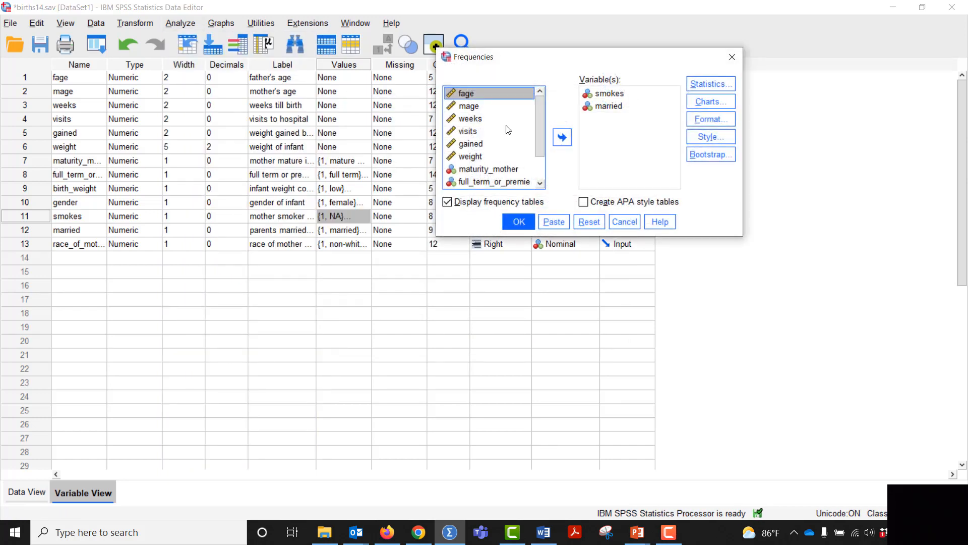
pyautogui.click(580, 124)
pyautogui.click(563, 137)
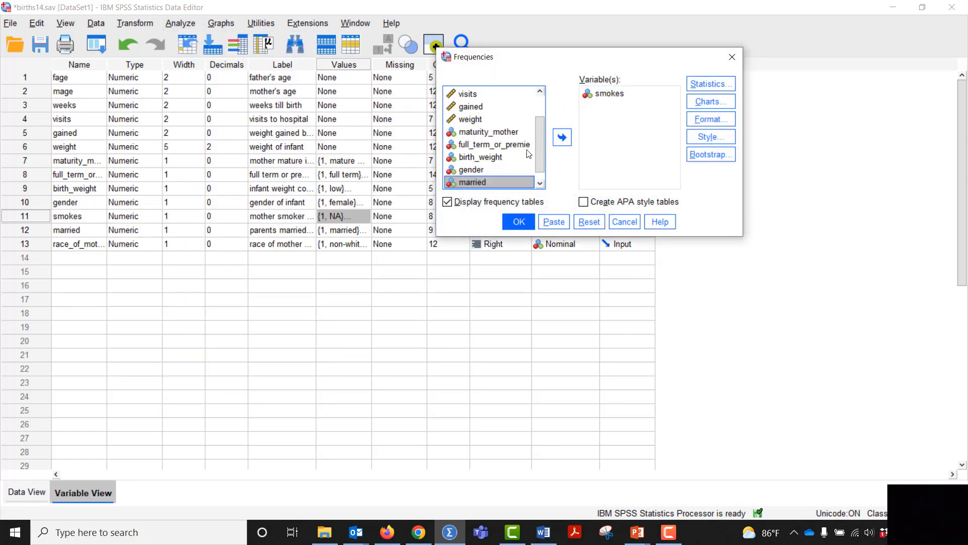
pyautogui.moveTo(581, 61); pyautogui.dragTo(462, 131)
pyautogui.click(401, 293)
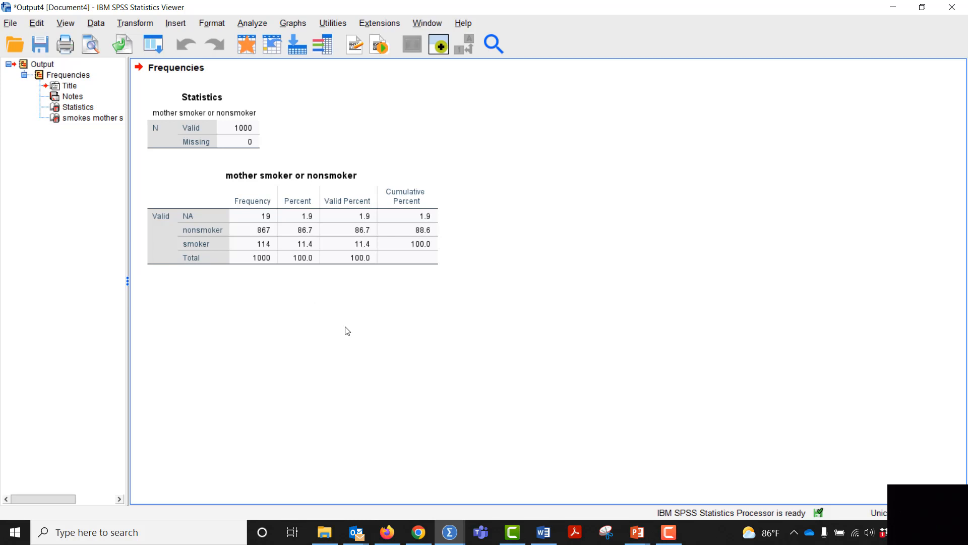
# Step: Examine the NA, nonsmoker and smoker categories in the frequency table for mother smoker or nonsmoker
pyautogui.click(207, 245)
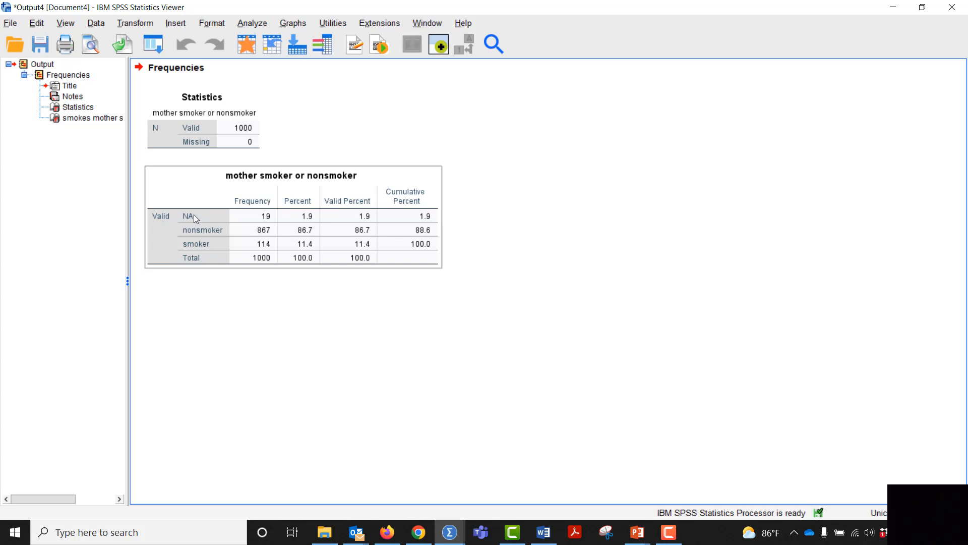
pyautogui.click(244, 310)
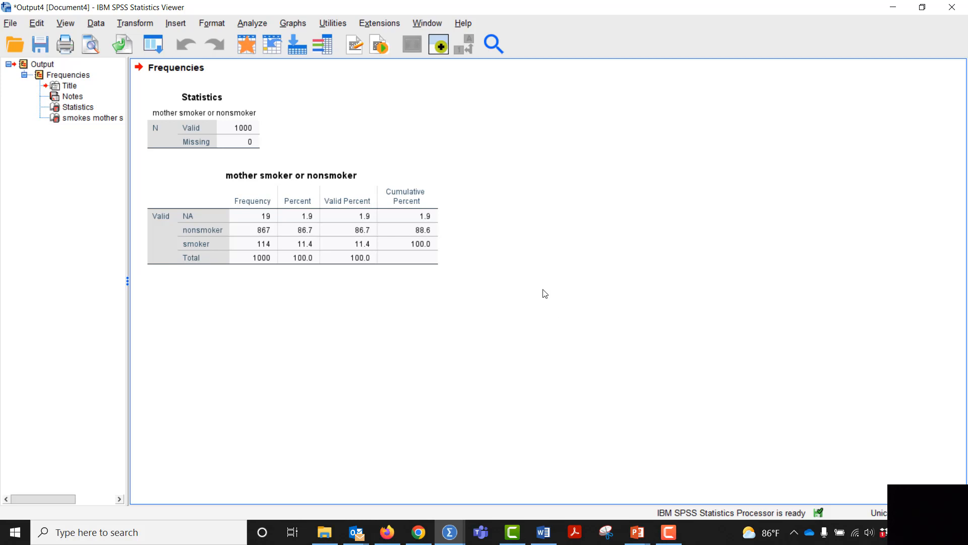
pyautogui.click(269, 234)
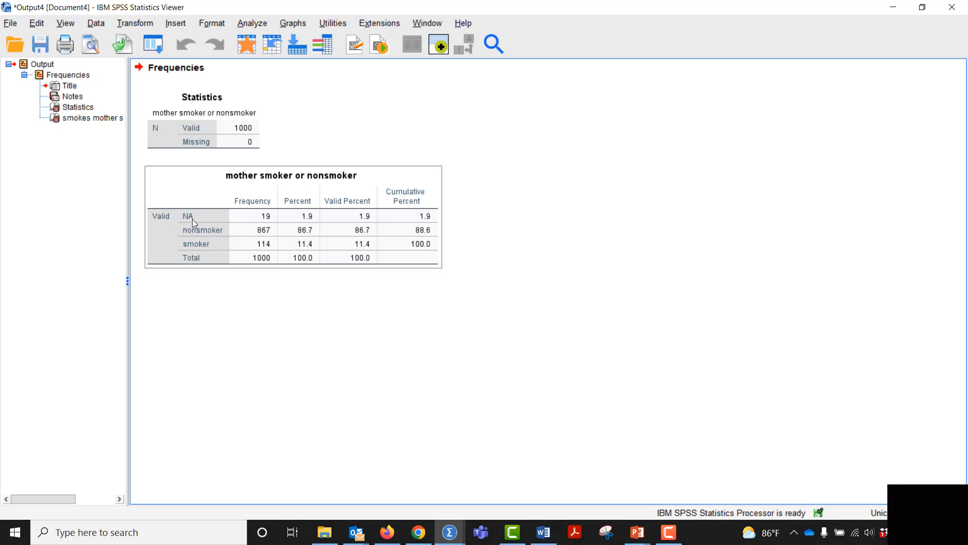
pyautogui.click(241, 347)
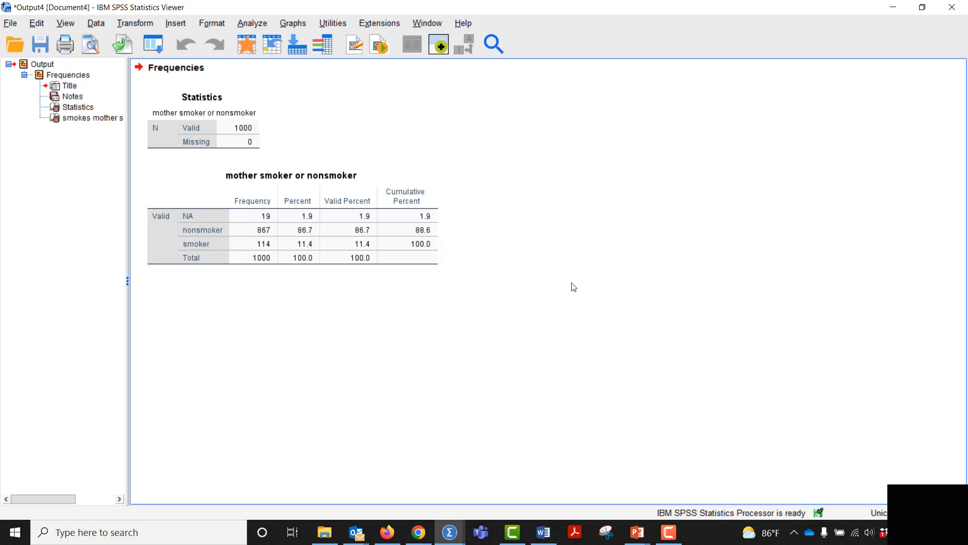
pyautogui.click(153, 252)
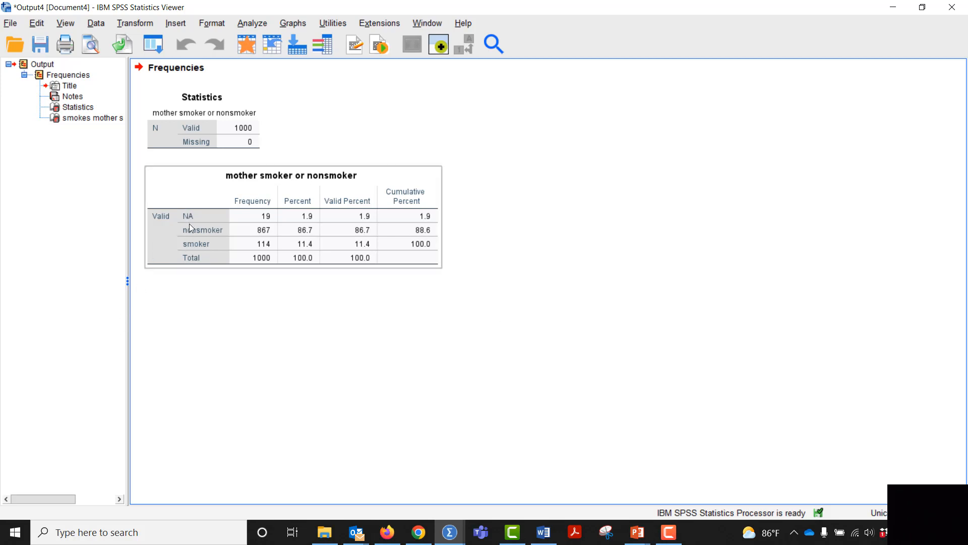
pyautogui.click(351, 347)
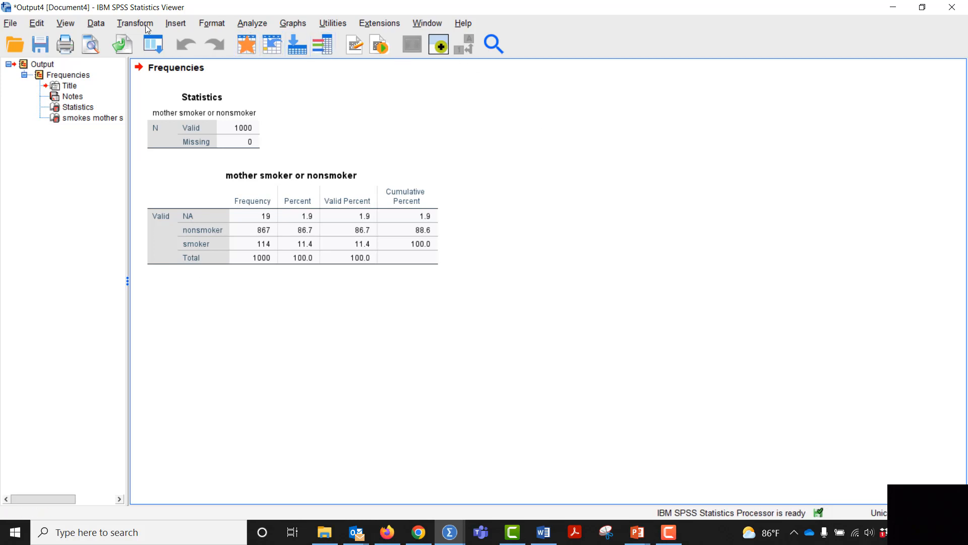
# Step: Set up a recode of smokes into a different output variable named Recode_smokes
pyautogui.click(146, 28)
pyautogui.click(155, 129)
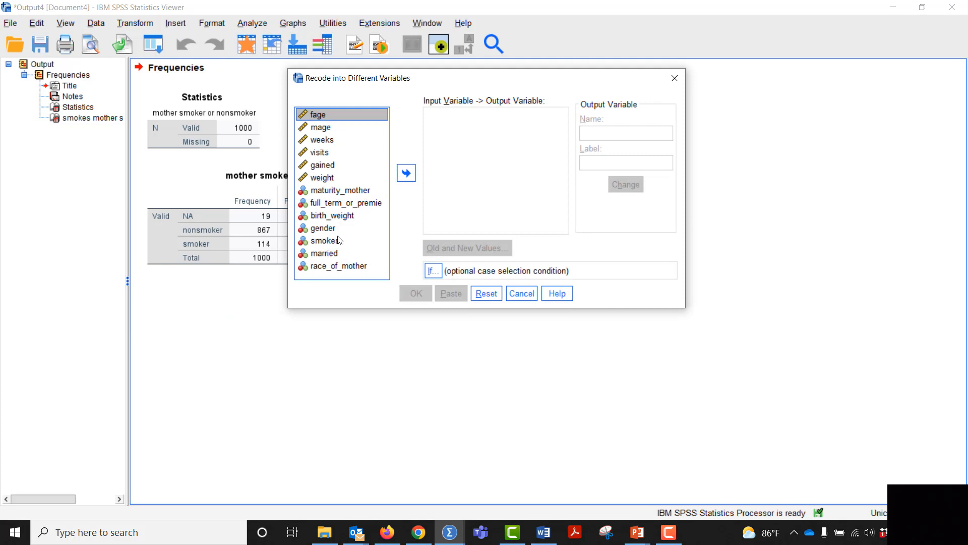
pyautogui.click(324, 241)
pyautogui.click(406, 173)
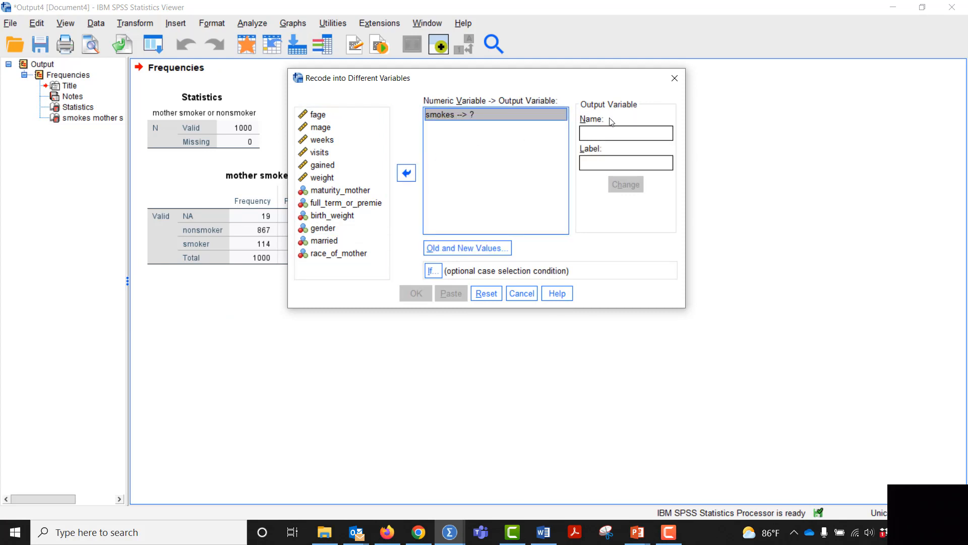
pyautogui.click(612, 134)
pyautogui.write('Recode_smokes')
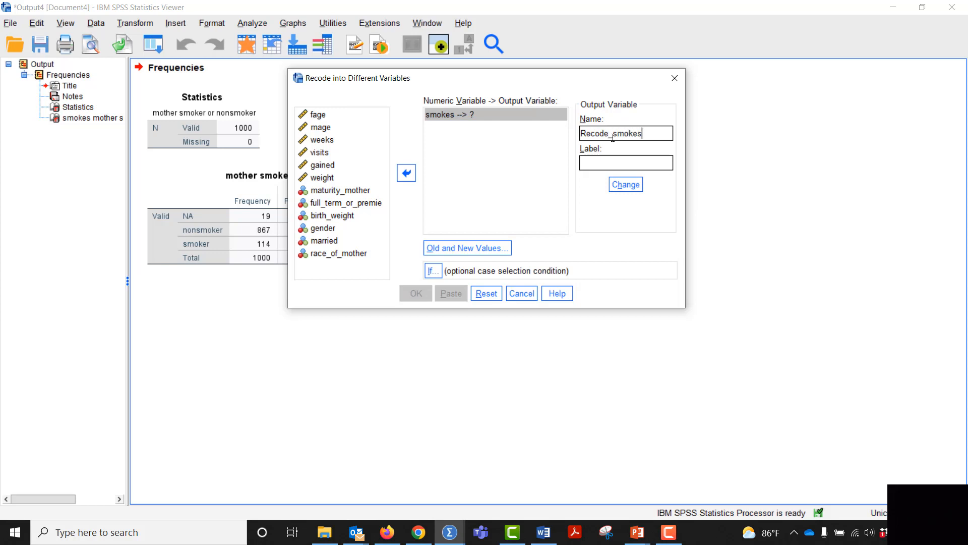
pyautogui.click(626, 185)
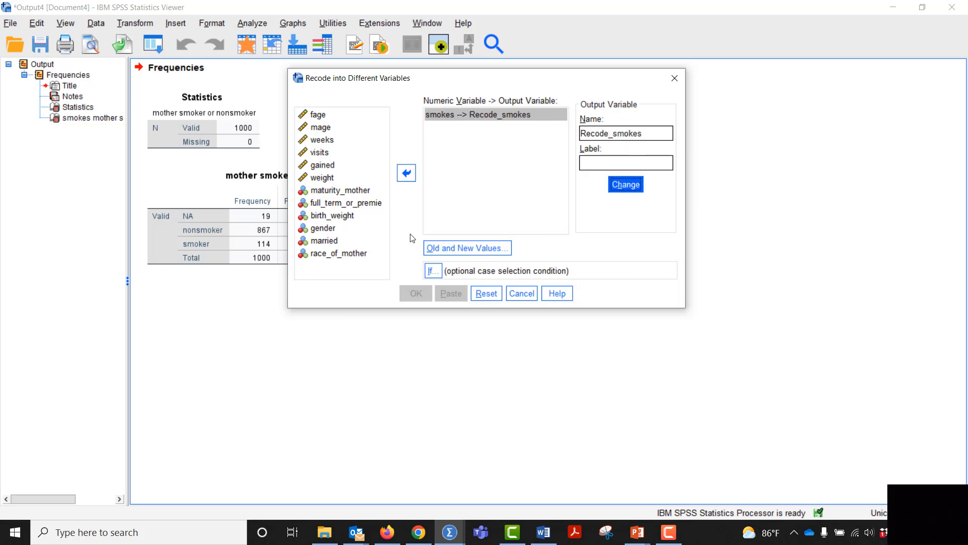
# Step: Add a recode rule that maps the old value 3 to the new value 1
pyautogui.click(451, 250)
pyautogui.click(409, 139)
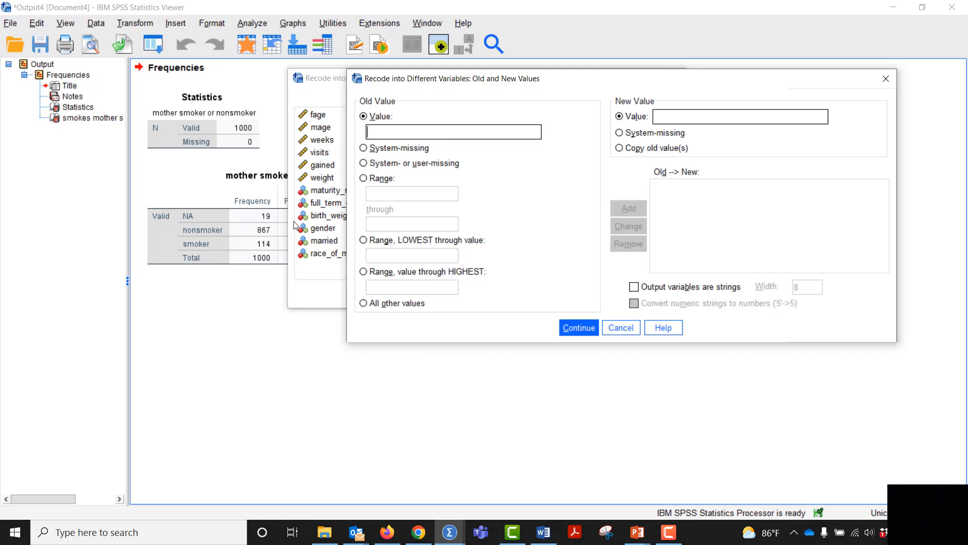
pyautogui.write('3')
pyautogui.write('1')
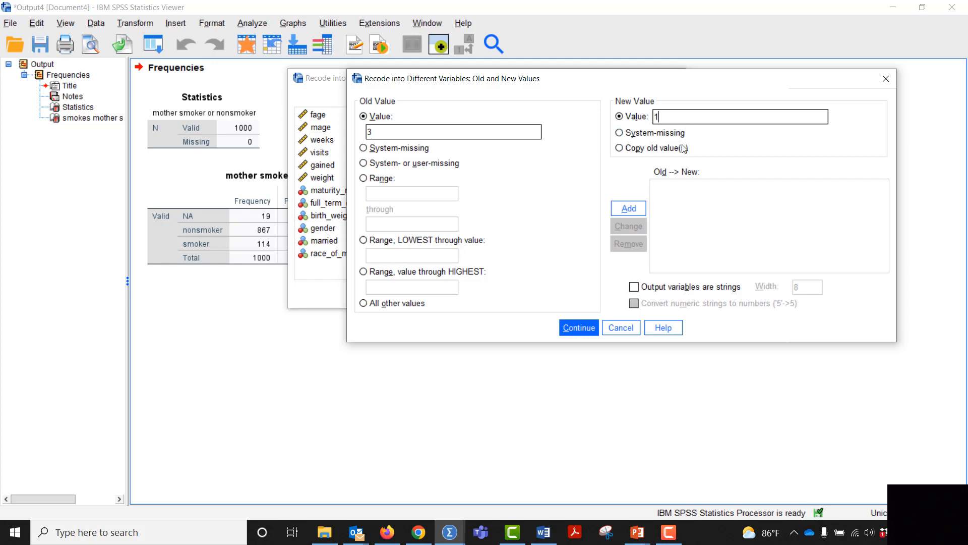
pyautogui.click(643, 209)
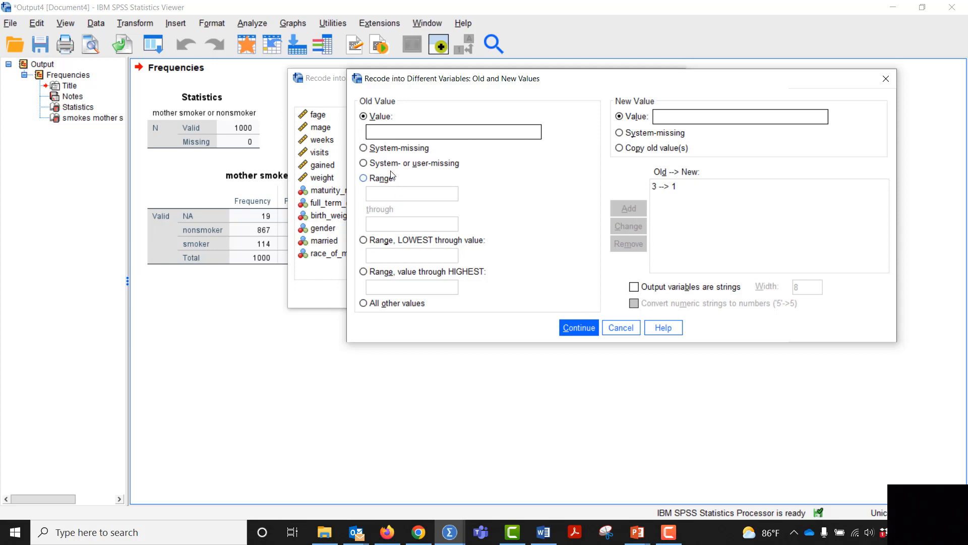
# Step: Add a rule mapping all other values to 0 and run the recode
pyautogui.click(389, 302)
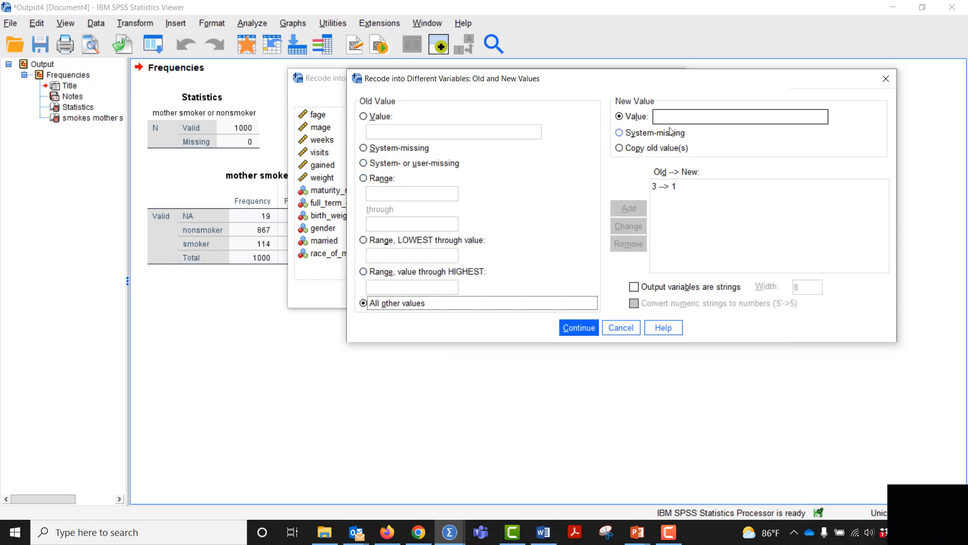
pyautogui.click(682, 118)
pyautogui.write('0')
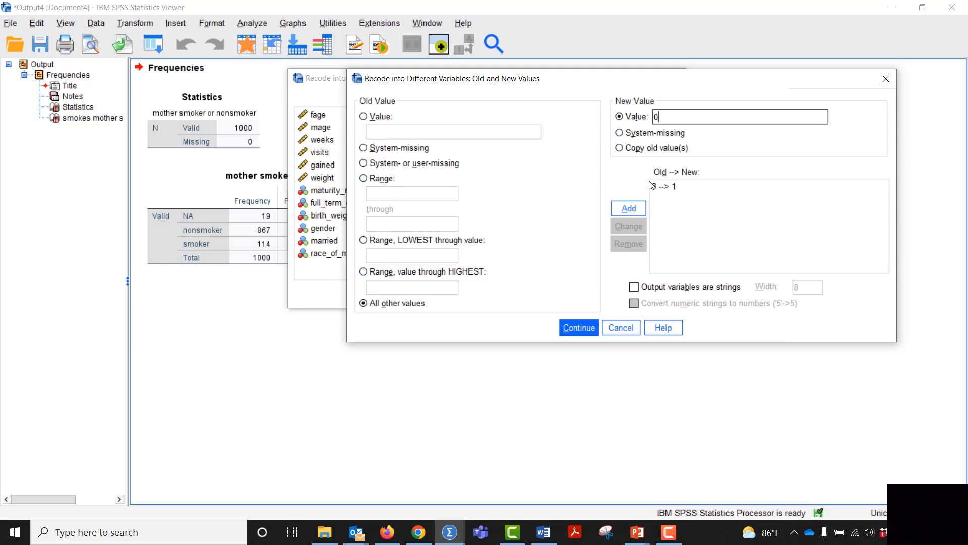
pyautogui.click(640, 209)
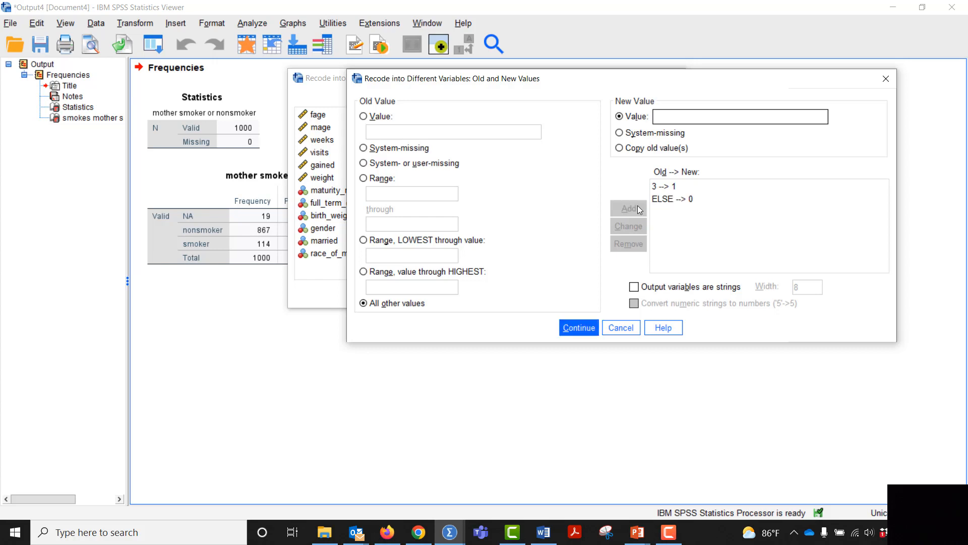
pyautogui.click(578, 329)
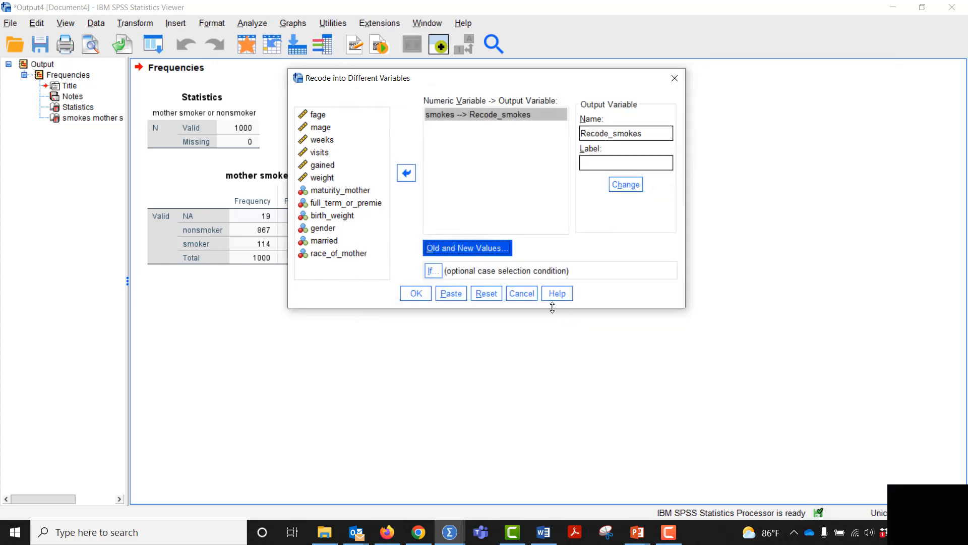
pyautogui.click(424, 290)
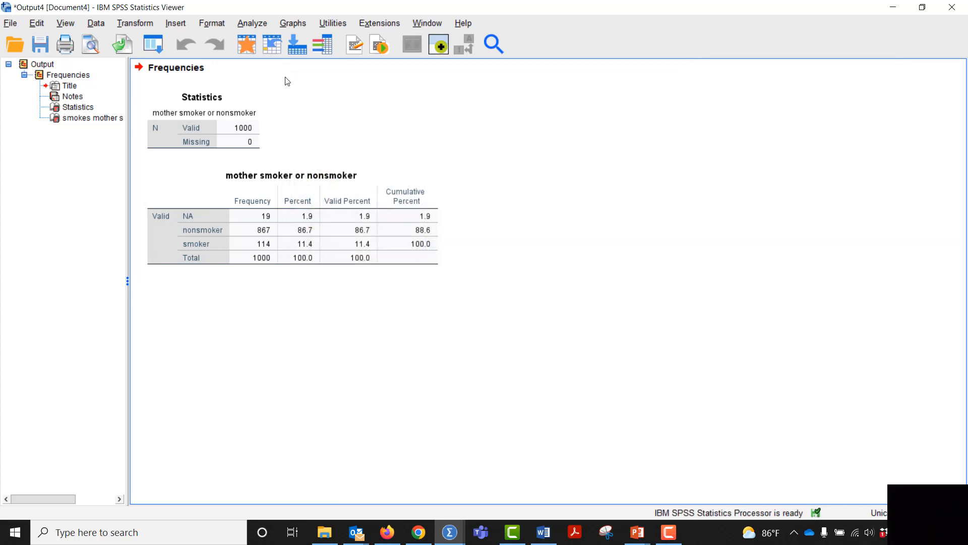
# Step: Return to the births14 data and run Frequencies on smokes together with Recode_smokes
pyautogui.doubleClick(44, 258)
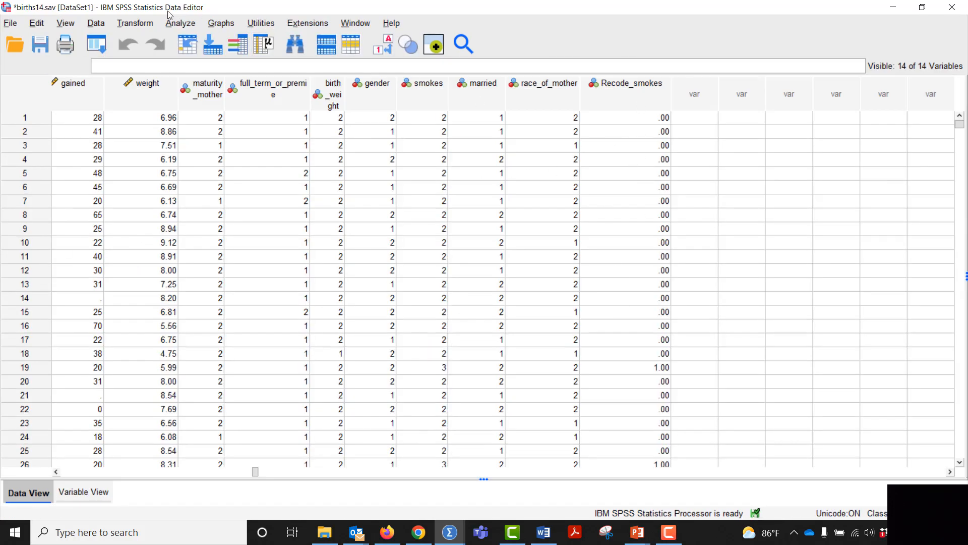
pyautogui.click(181, 23)
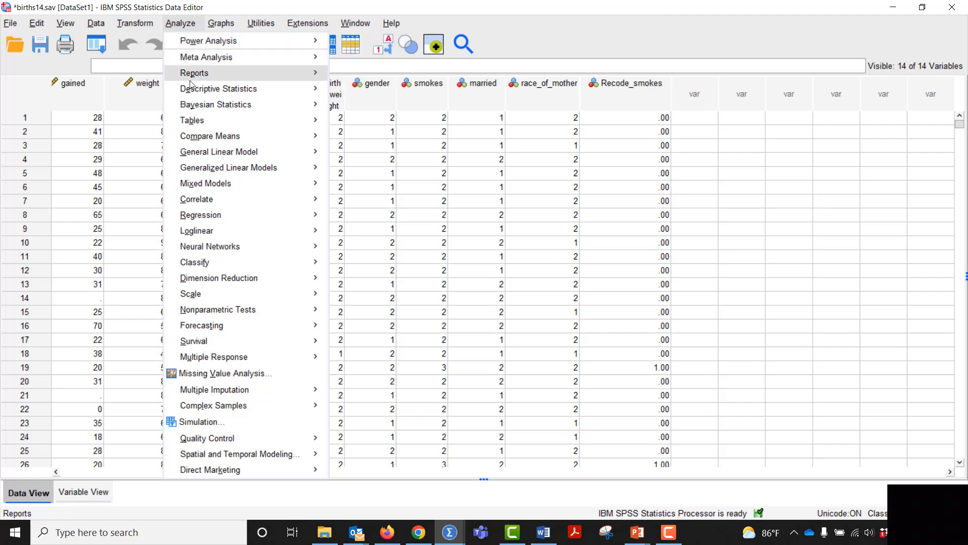
pyautogui.moveTo(297, 89)
pyautogui.click(353, 90)
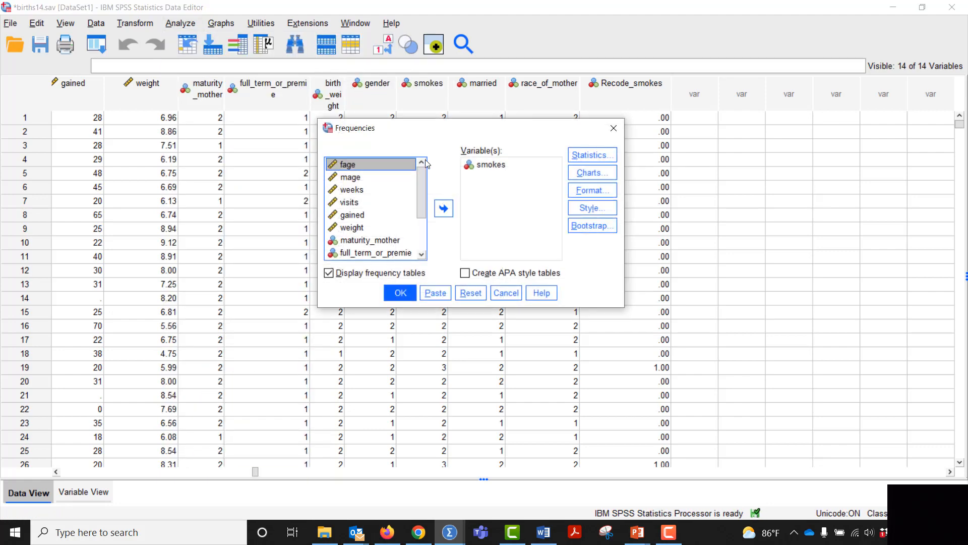
pyautogui.scroll(-2, 407, 215)
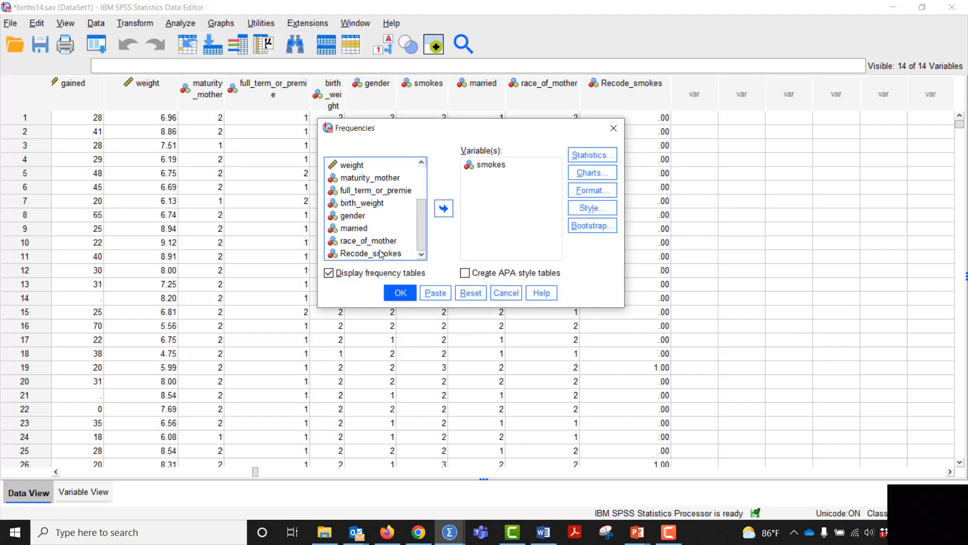
pyautogui.click(381, 254)
pyautogui.click(444, 208)
pyautogui.click(399, 293)
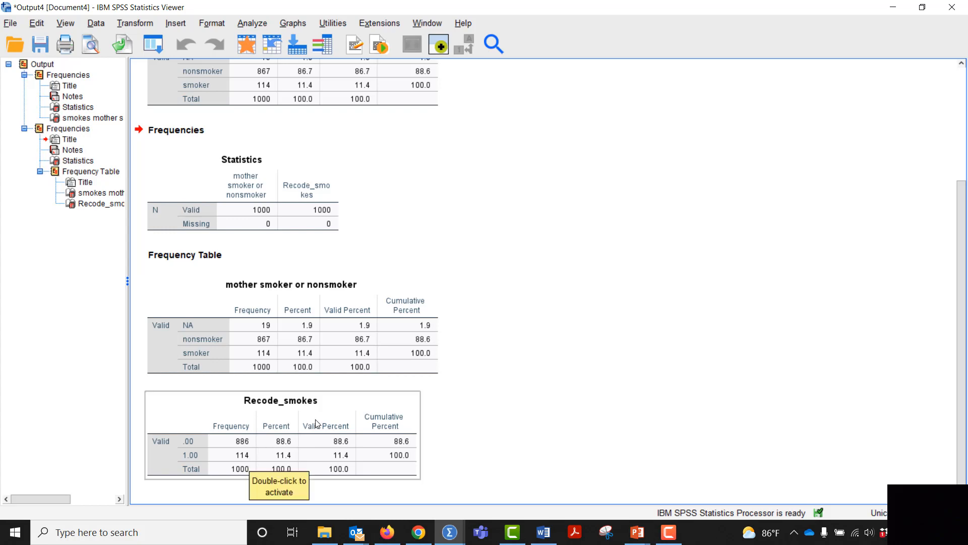
# Step: Give Recode_smokes in the births14 data the value labels 0 = non-smoker and 1 = smoker
pyautogui.click(251, 44)
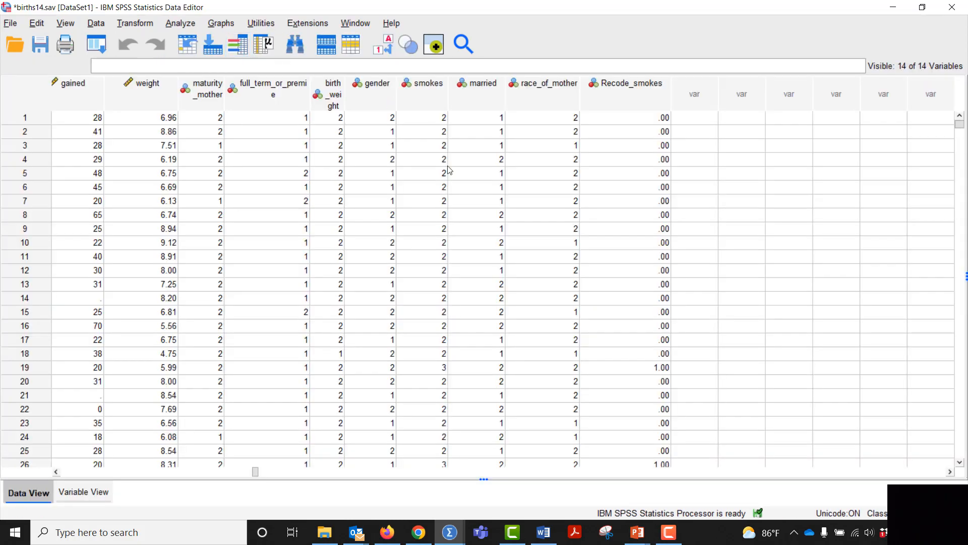
pyautogui.click(76, 492)
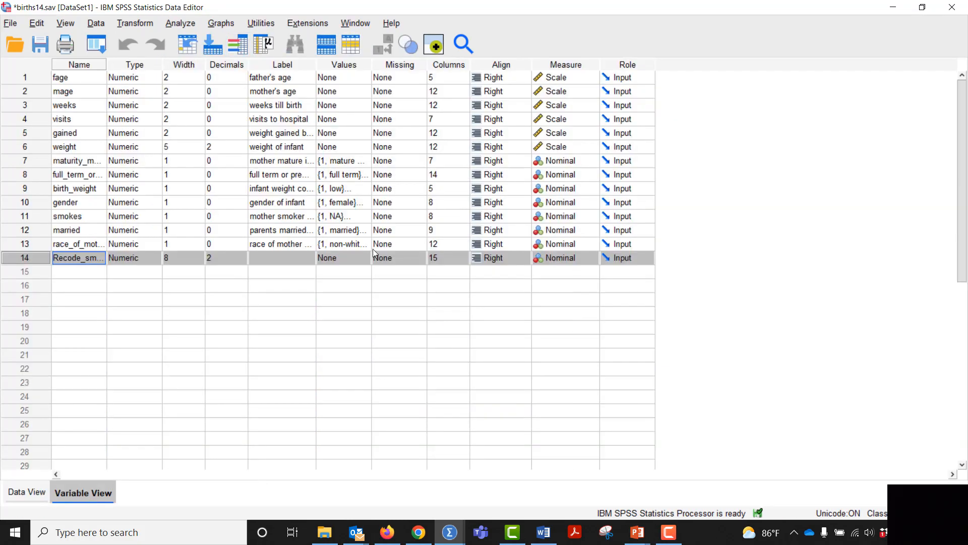
pyautogui.doubleClick(361, 257)
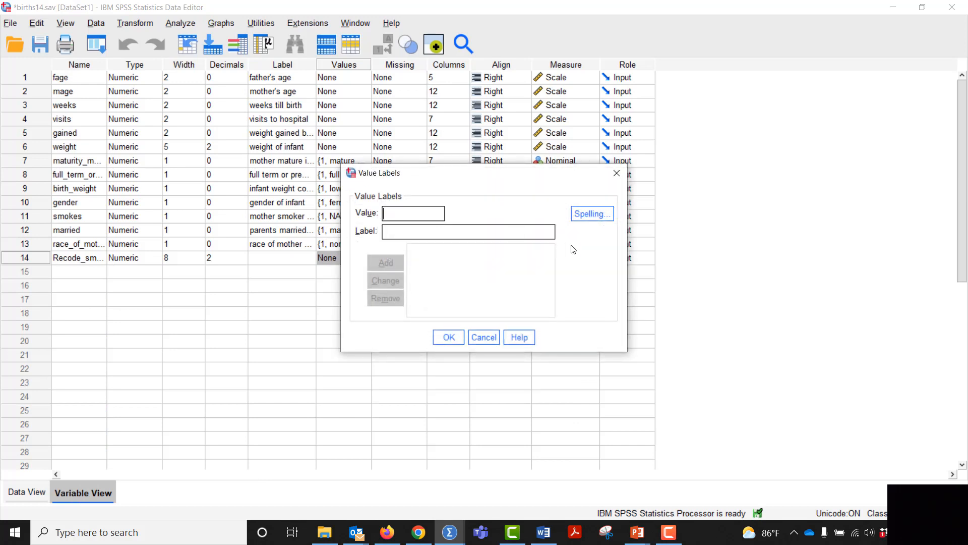
pyautogui.write('non')
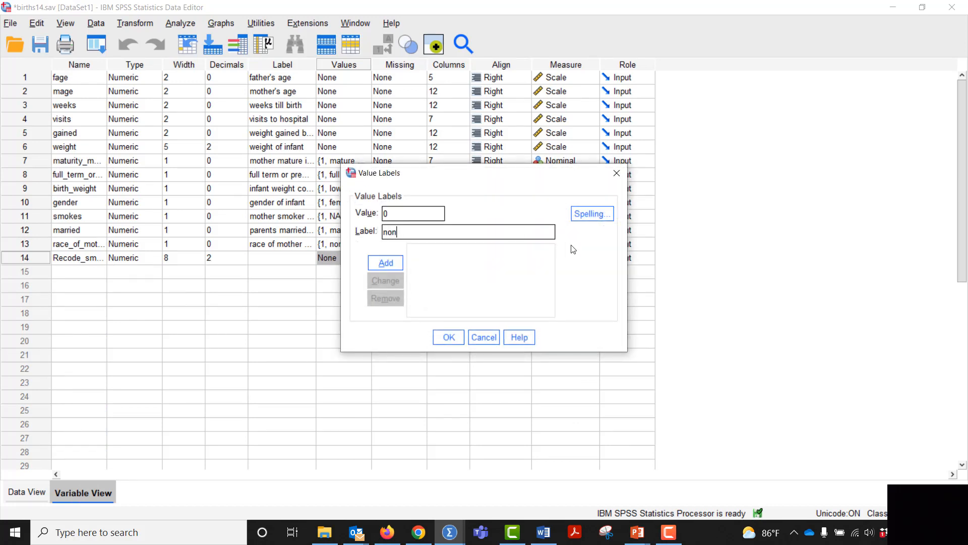
pyautogui.write('-smoker')
pyautogui.press('Return')
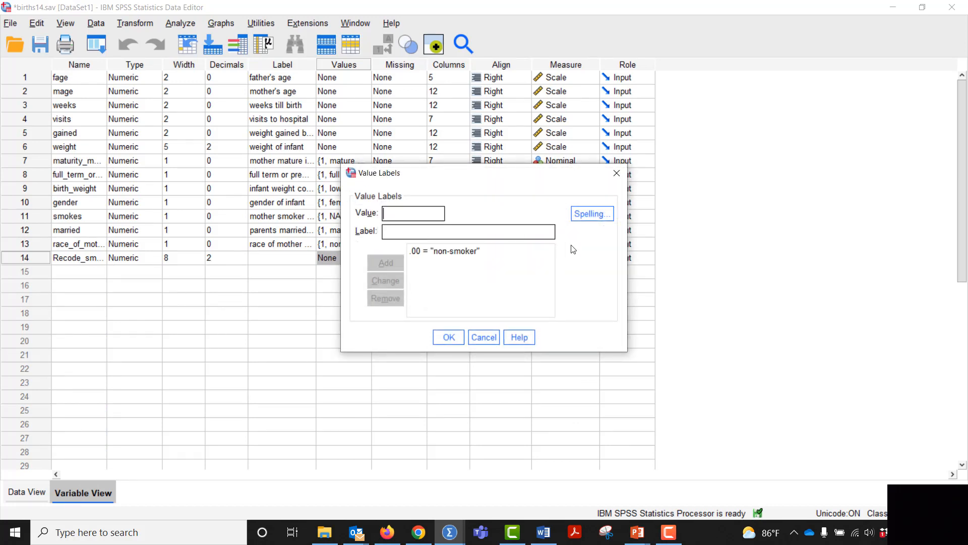
pyautogui.write('smoker')
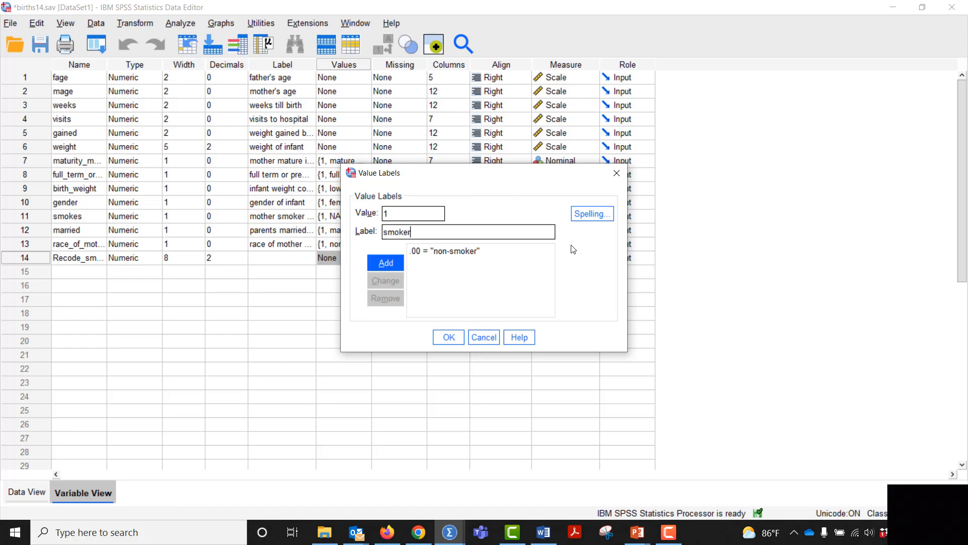
pyautogui.click(396, 265)
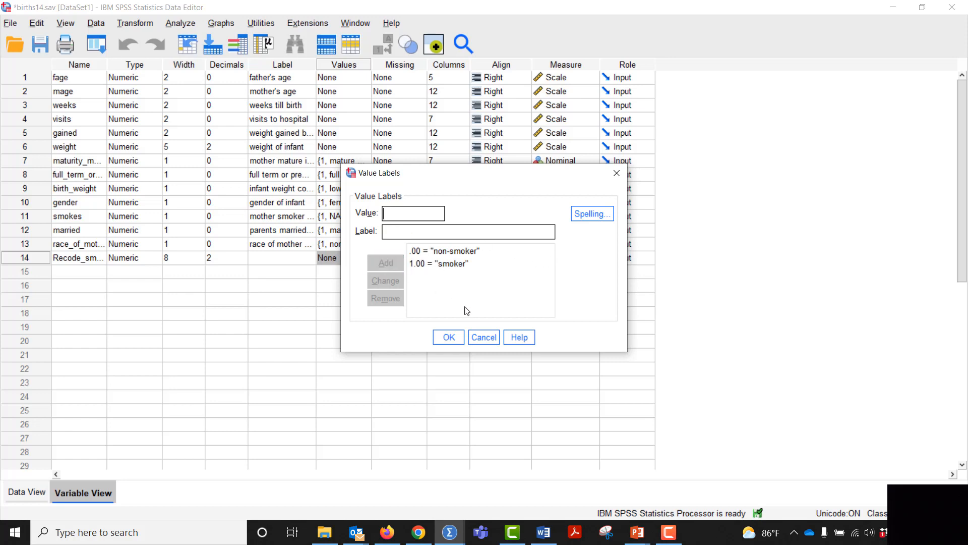
pyautogui.click(448, 338)
# Step: Switch to the Word assignment document and read the homework regression task below the variable table
pyautogui.click(544, 532)
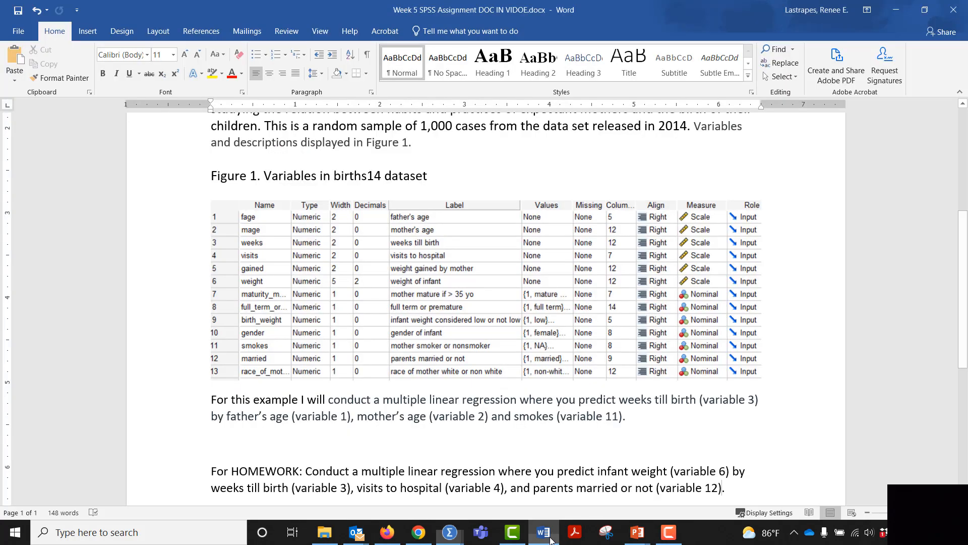
pyautogui.scroll(-2, 495, 390)
pyautogui.scroll(-2, 495, 390)
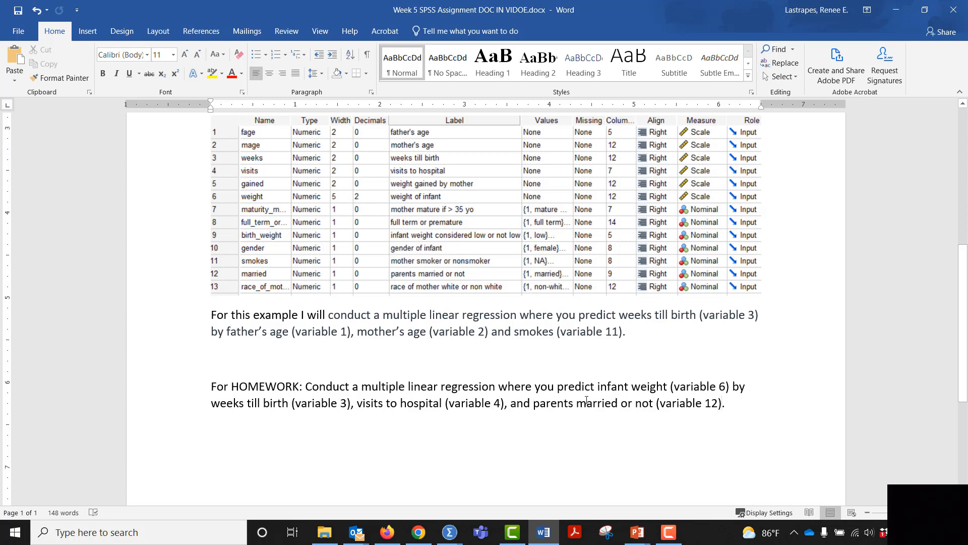
# Step: Return to the births14 data in SPSS and check the value labels of the married variable
pyautogui.moveTo(450, 532)
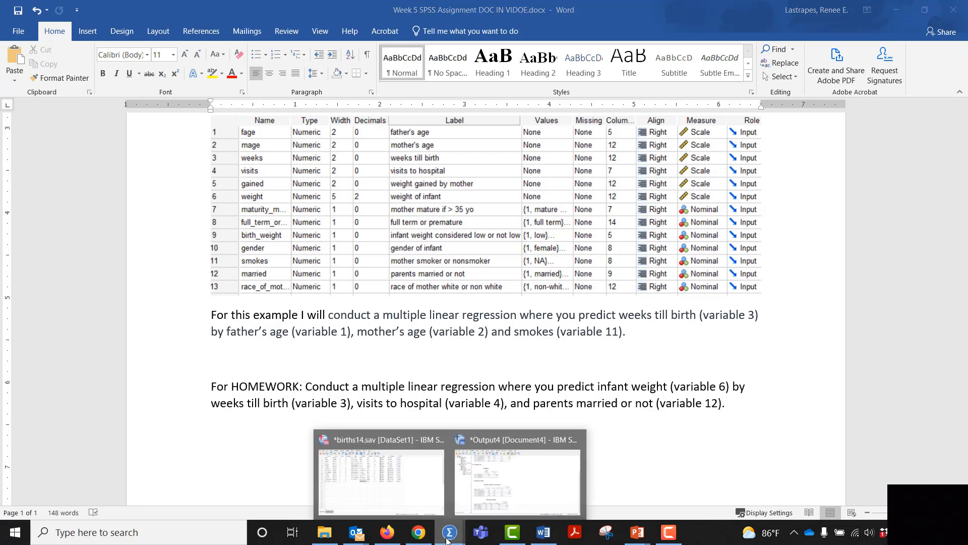
pyautogui.click(403, 485)
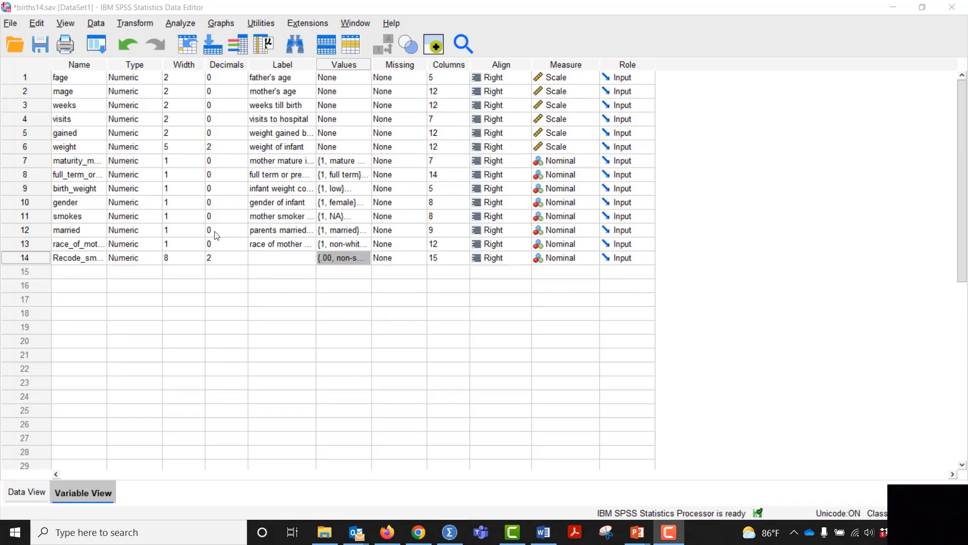
pyautogui.click(365, 230)
pyautogui.click(367, 230)
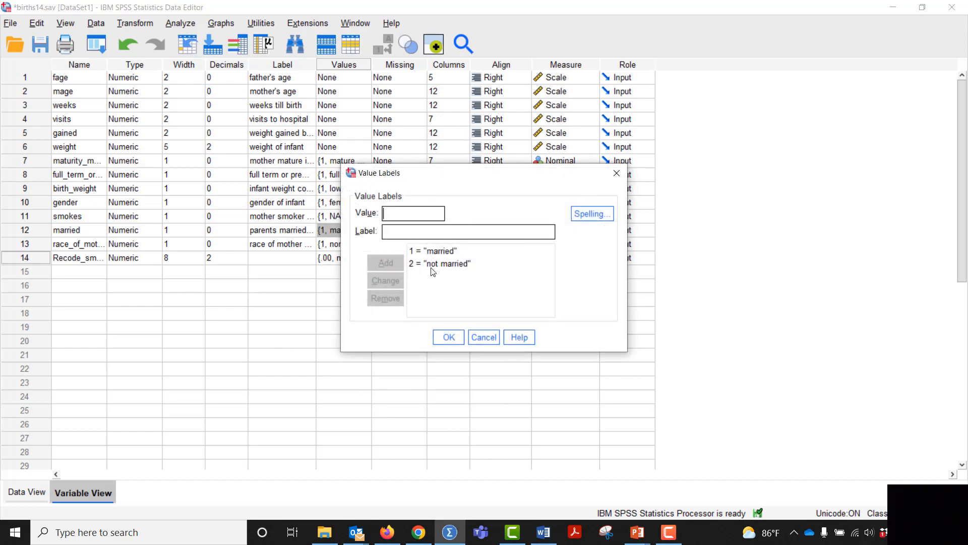
pyautogui.click(617, 173)
# Step: Run Frequencies on the married variable with frequency tables displayed
pyautogui.click(186, 24)
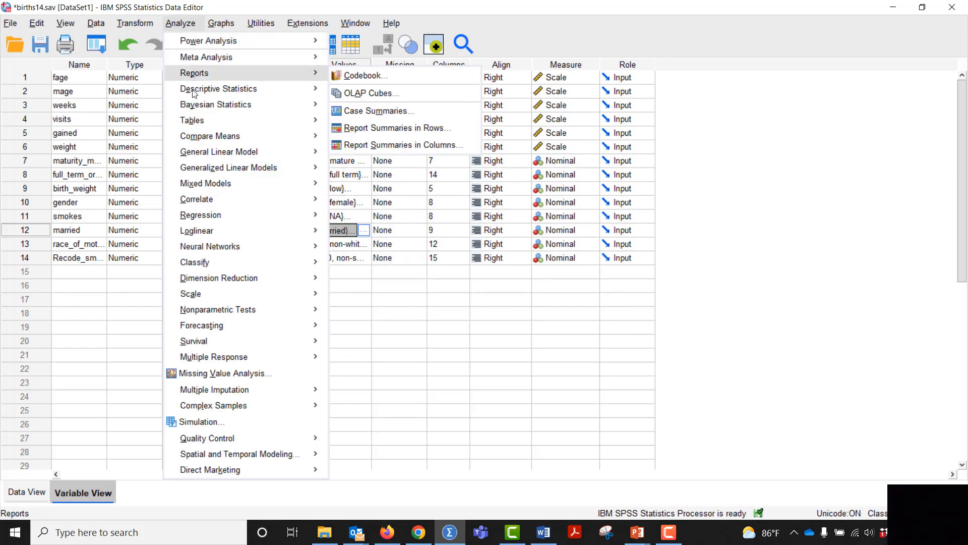
pyautogui.moveTo(194, 90)
pyautogui.click(345, 88)
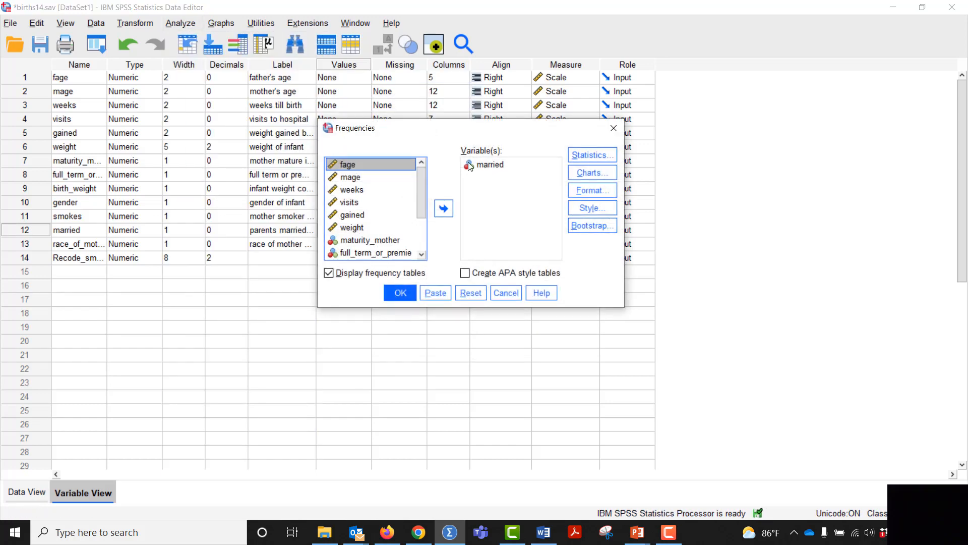
pyautogui.click(401, 292)
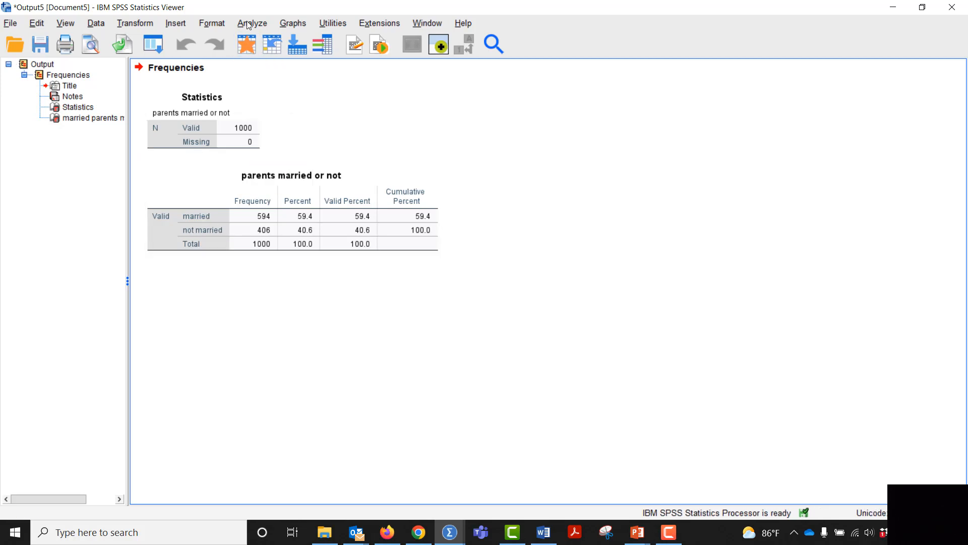
# Step: Reset the earlier recode setup and set up a recode of married into a different output variable named Recode_married
pyautogui.click(145, 23)
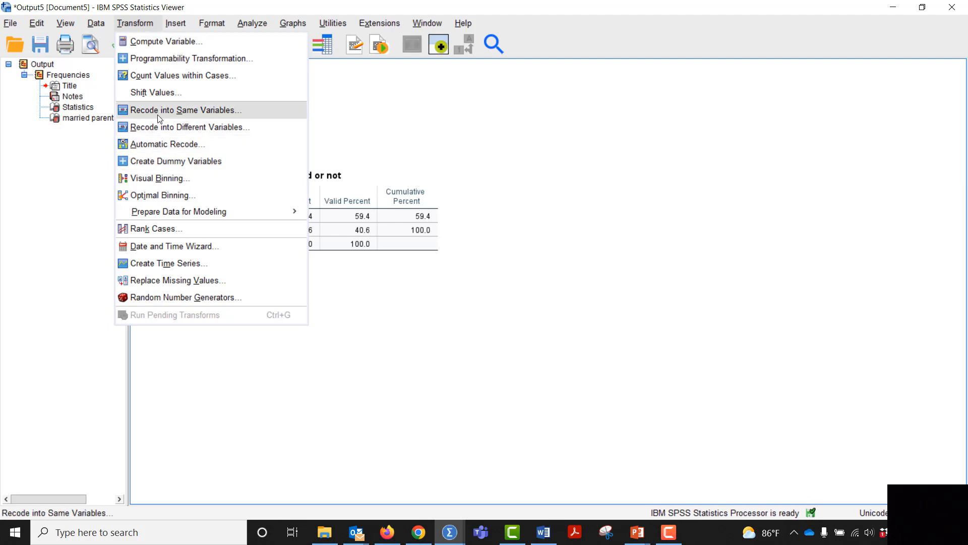
pyautogui.click(161, 127)
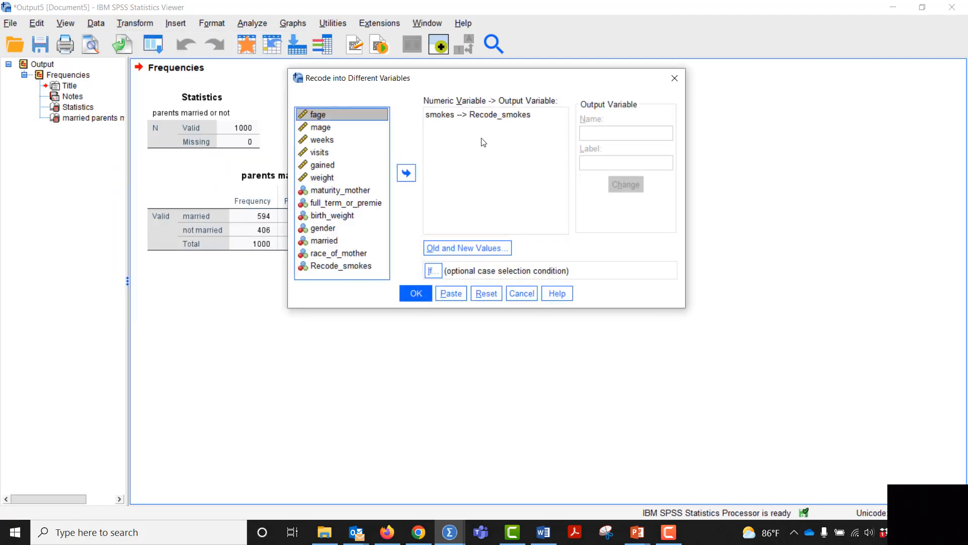
pyautogui.click(493, 293)
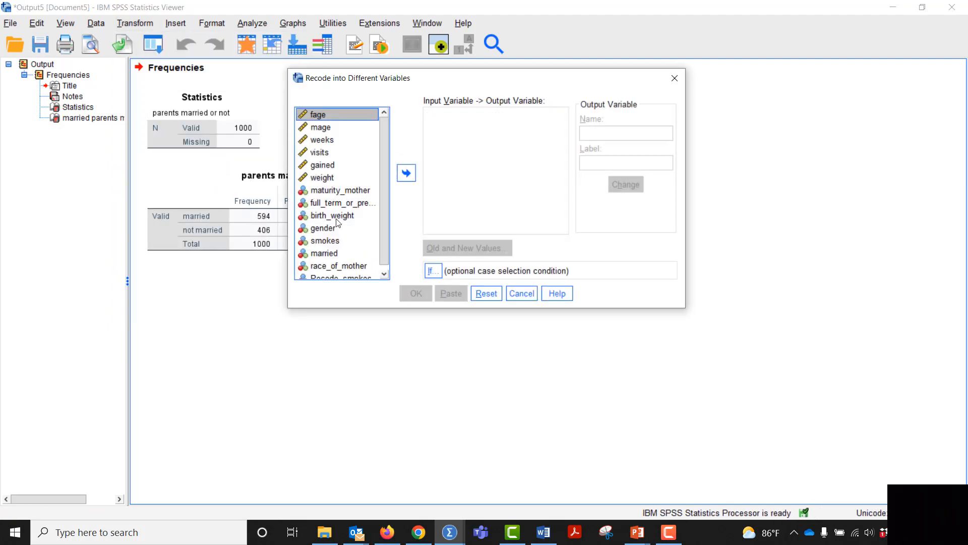
pyautogui.scroll(-1, 334, 236)
pyautogui.click(329, 249)
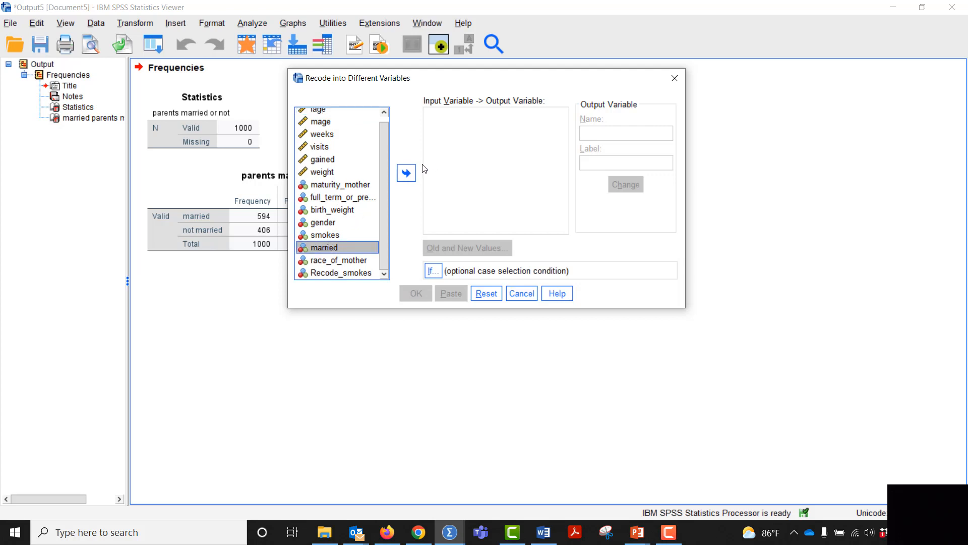
pyautogui.click(406, 173)
pyautogui.click(596, 133)
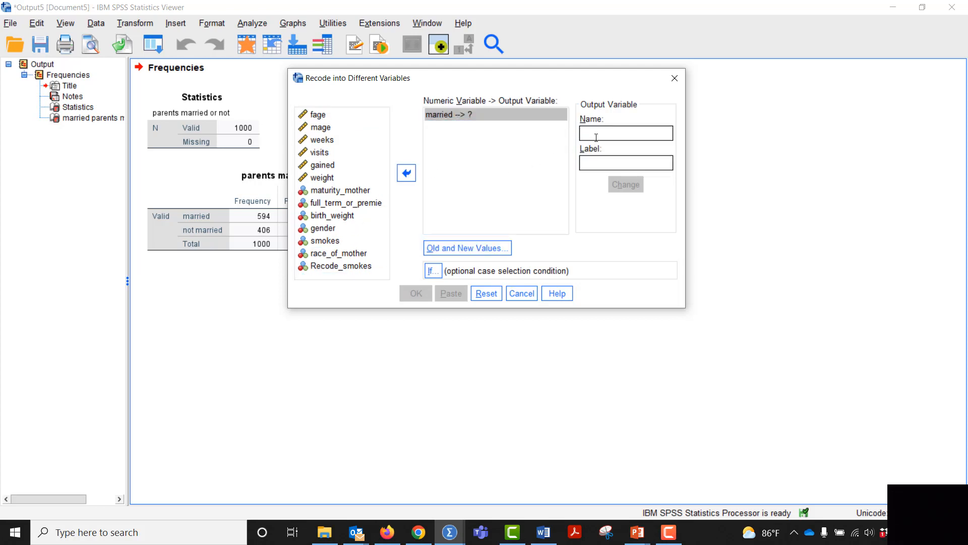
pyautogui.write('Recode_married')
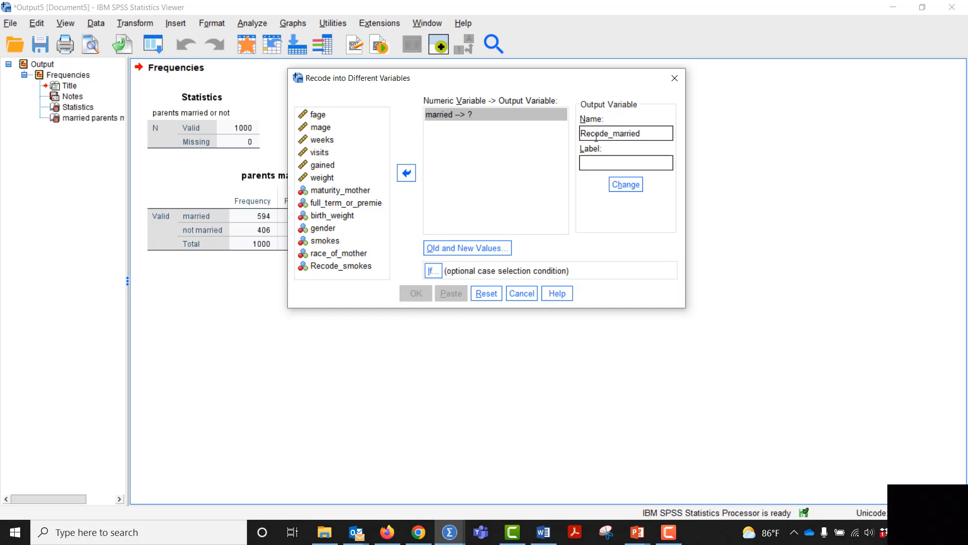
pyautogui.click(628, 186)
# Step: Add a recode rule for married that maps the old value 1 to the new value 0
pyautogui.click(481, 248)
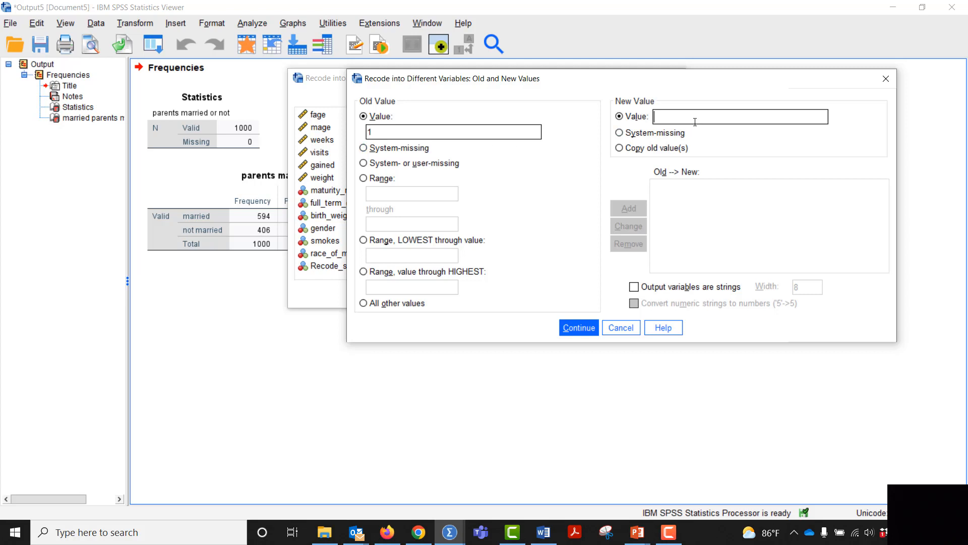
pyautogui.write('0')
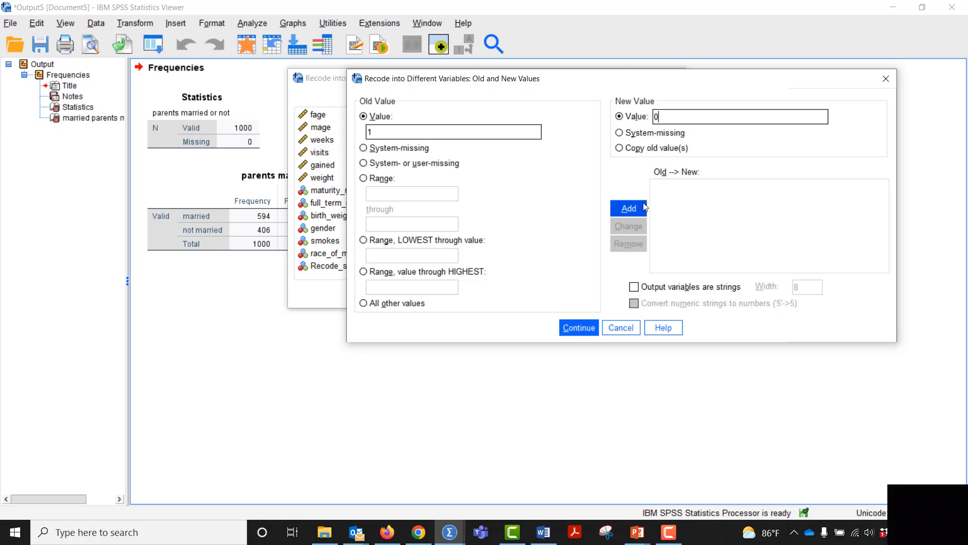
pyautogui.click(626, 209)
# Step: Add a rule mapping the old value 2 to the new value 1 and run the recode
pyautogui.write('2')
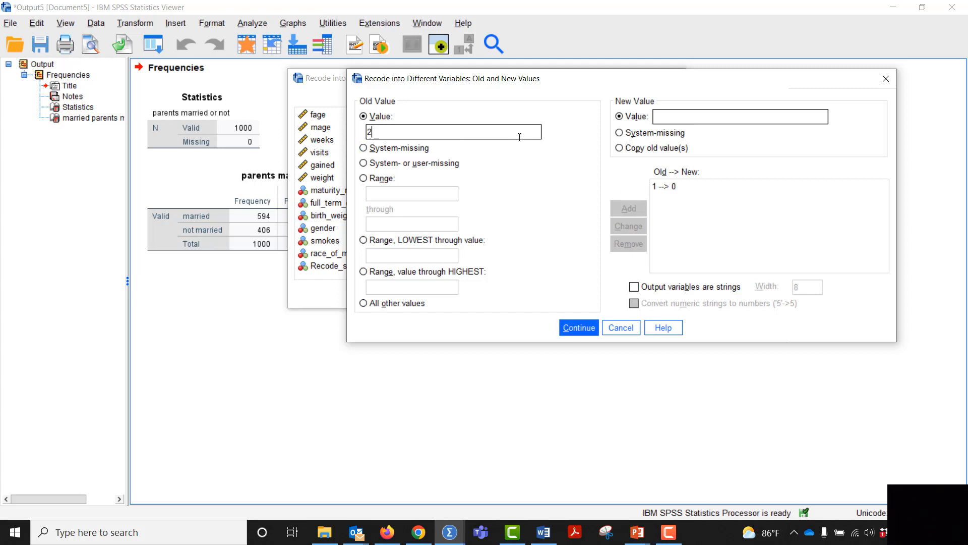
pyautogui.click(695, 116)
pyautogui.write('1')
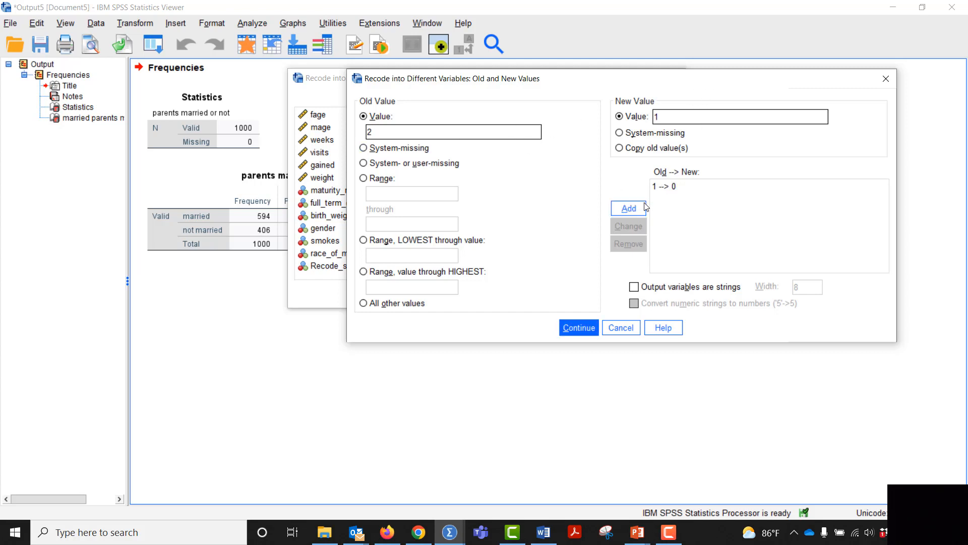
pyautogui.click(629, 208)
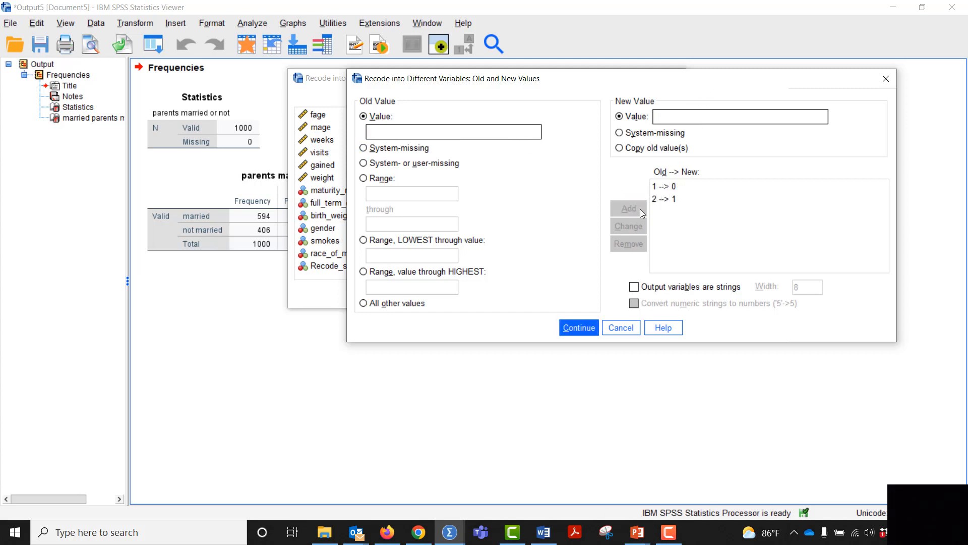
pyautogui.click(583, 329)
pyautogui.click(416, 294)
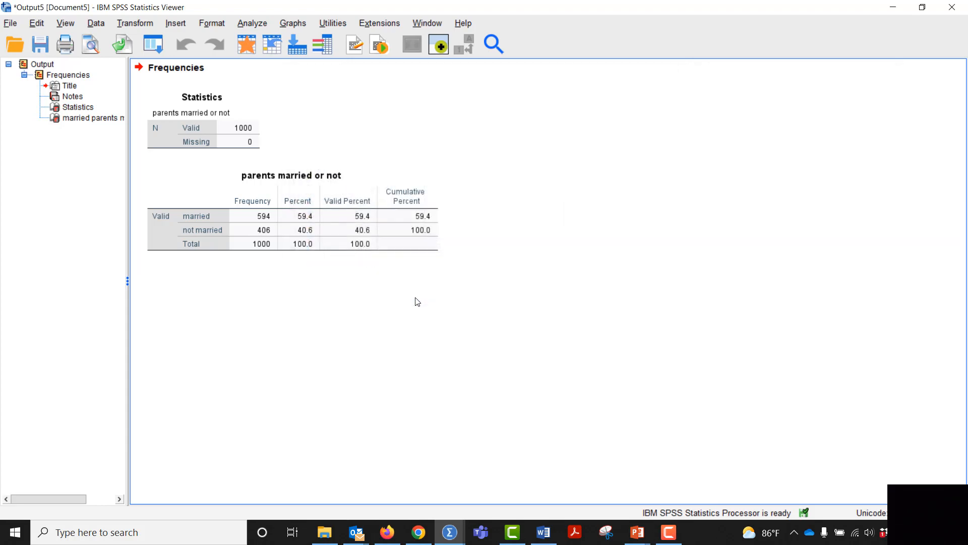
# Step: Run Frequencies on married together with Recode_married
pyautogui.click(153, 44)
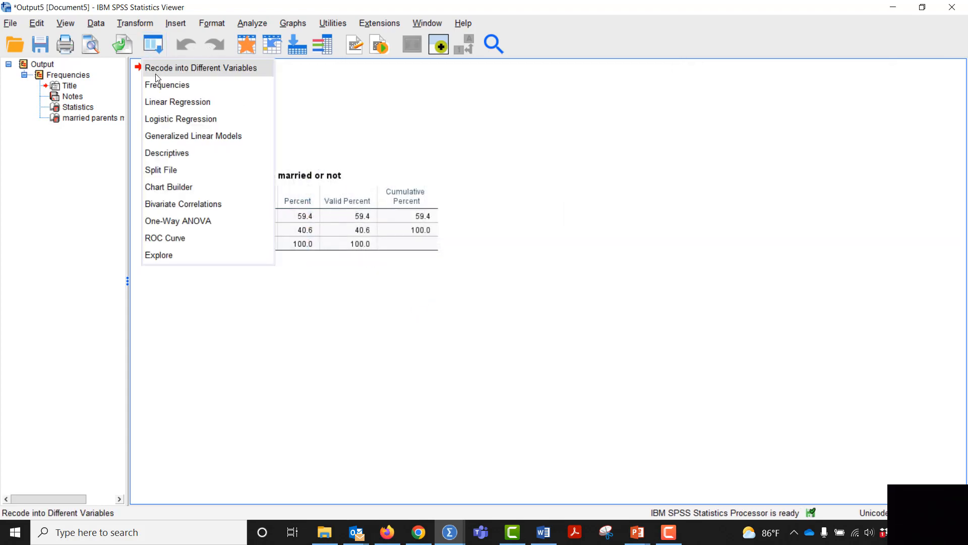
pyautogui.click(157, 87)
pyautogui.click(482, 166)
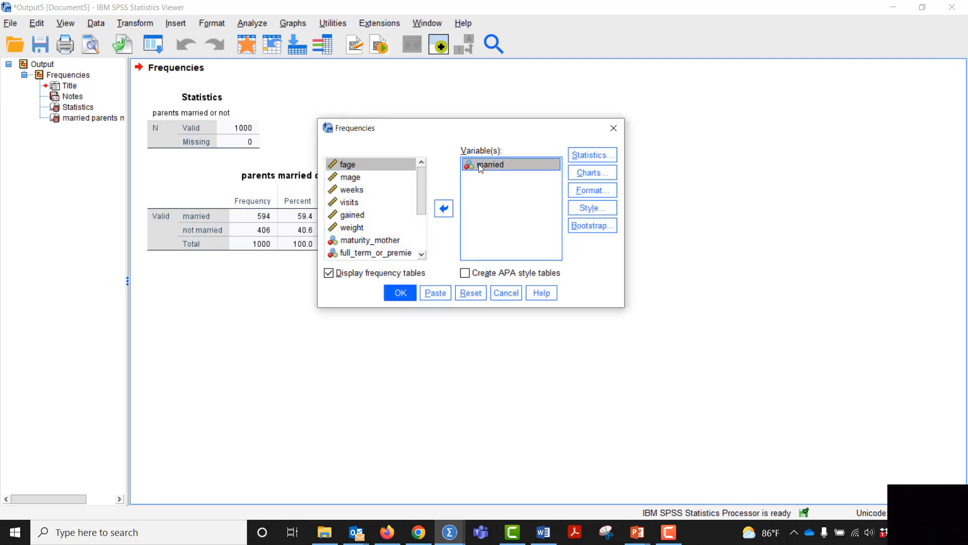
pyautogui.click(443, 208)
pyautogui.click(443, 208)
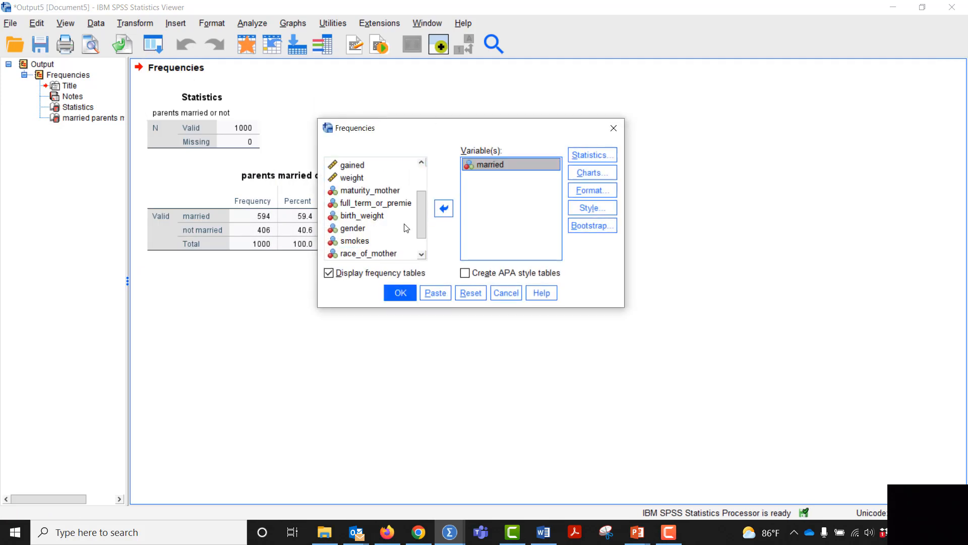
pyautogui.click(389, 254)
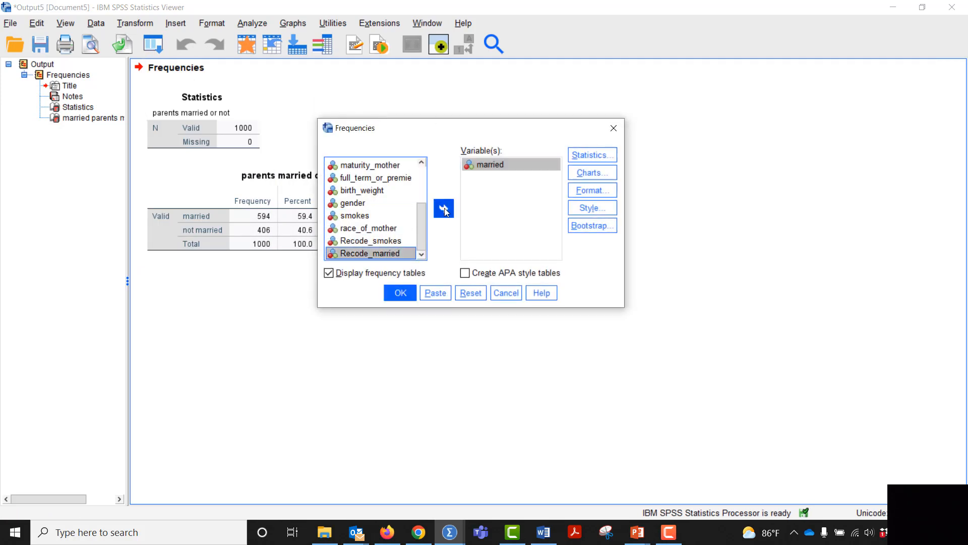
pyautogui.click(443, 208)
pyautogui.click(401, 293)
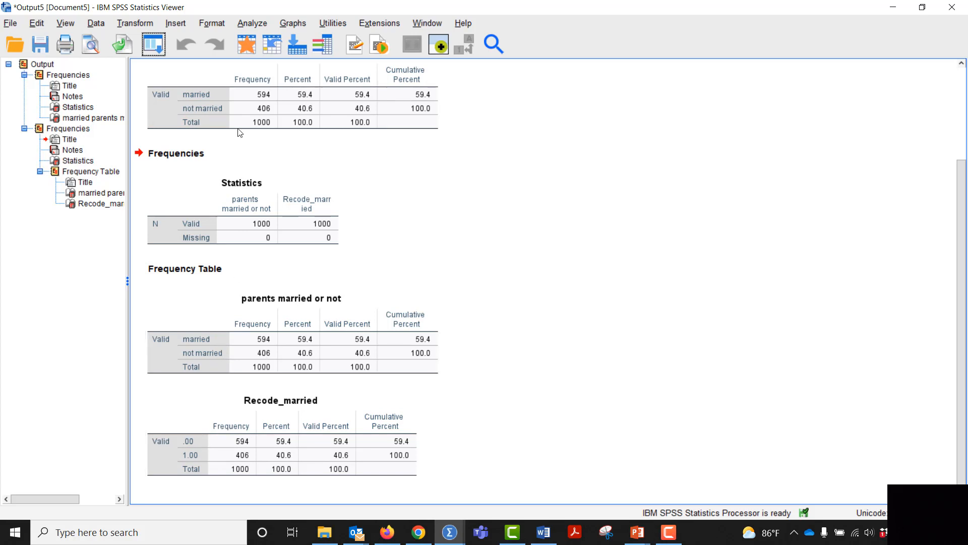
# Step: Define value labels for Recode_married in the data file: 0 as "married" and 1 as "not married"
pyautogui.click(151, 48)
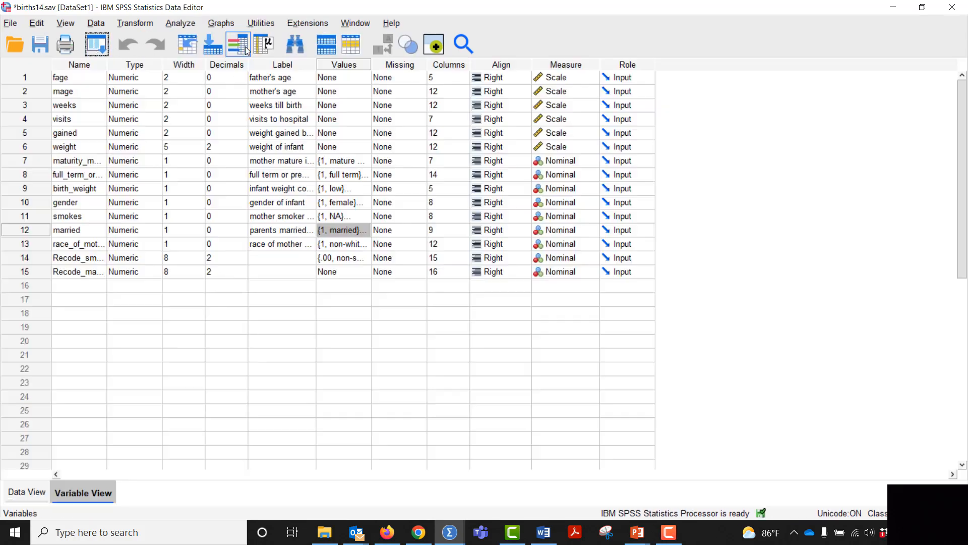
pyautogui.click(369, 273)
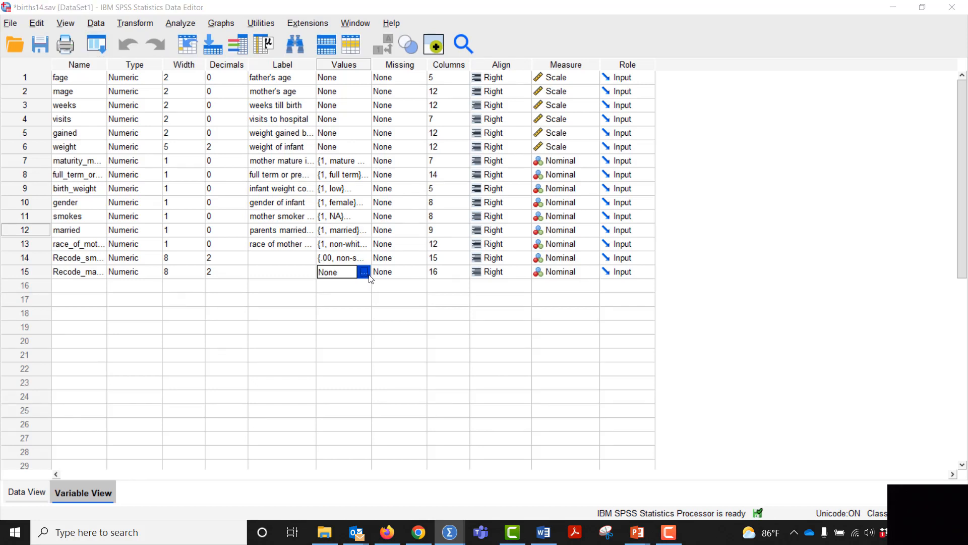
pyautogui.click(366, 272)
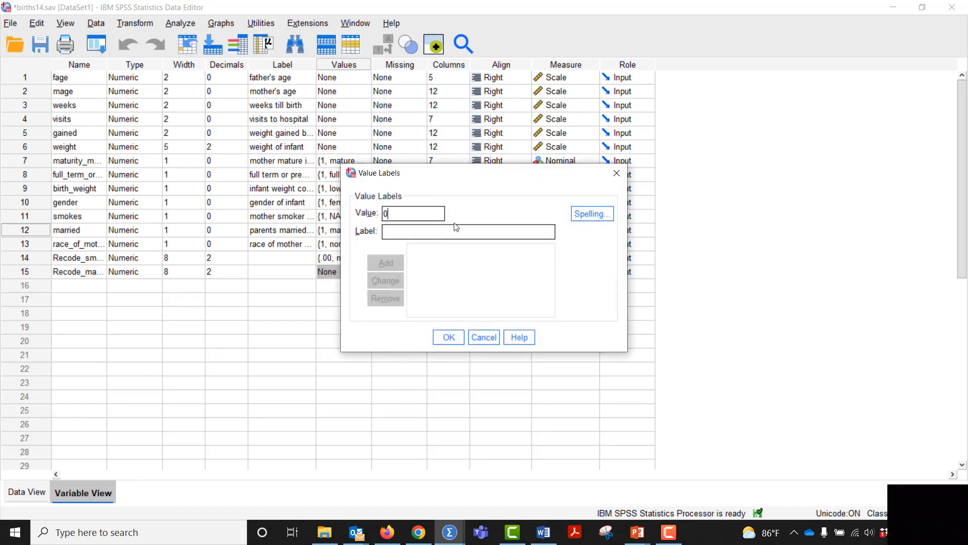
pyautogui.write('n')
pyautogui.press('BackSpace')
pyautogui.write('ma')
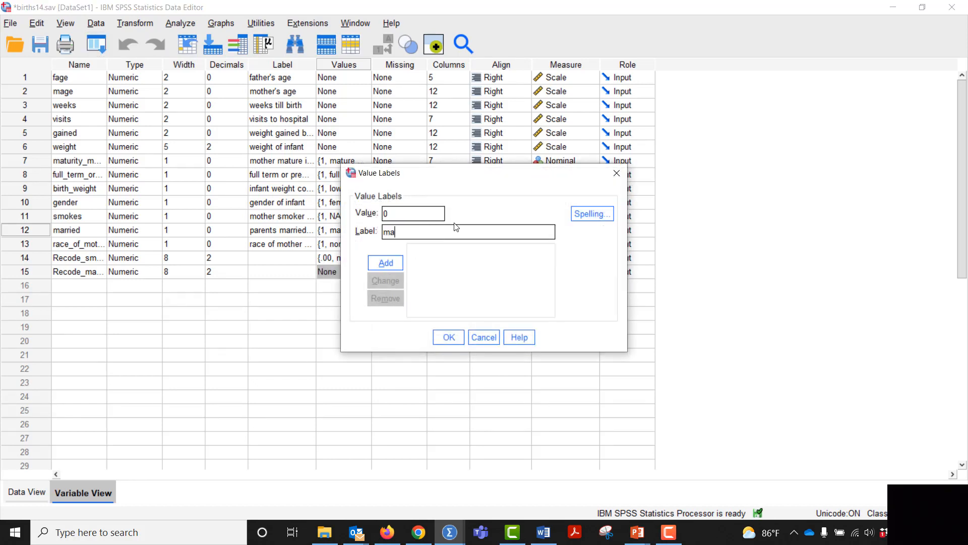
pyautogui.write('rried')
pyautogui.press('Return')
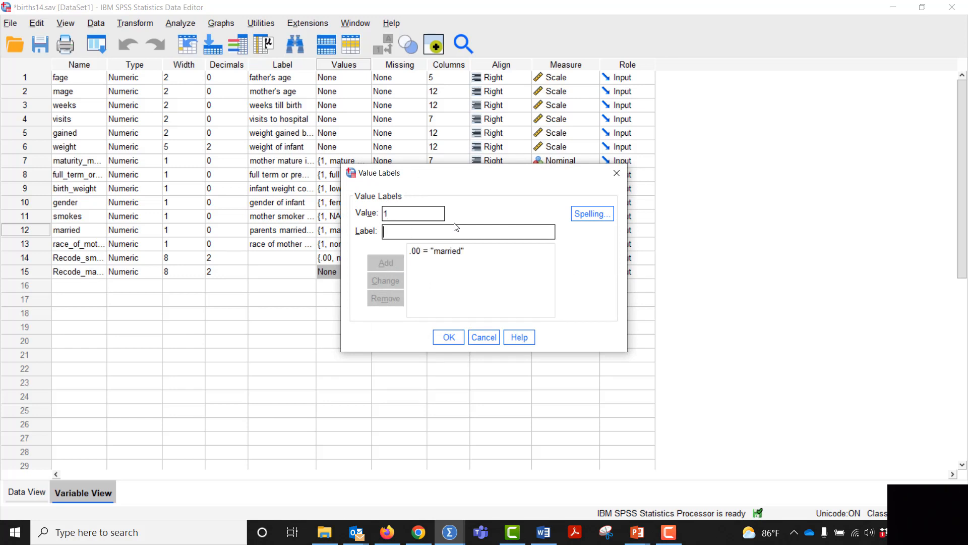
pyautogui.write('not married')
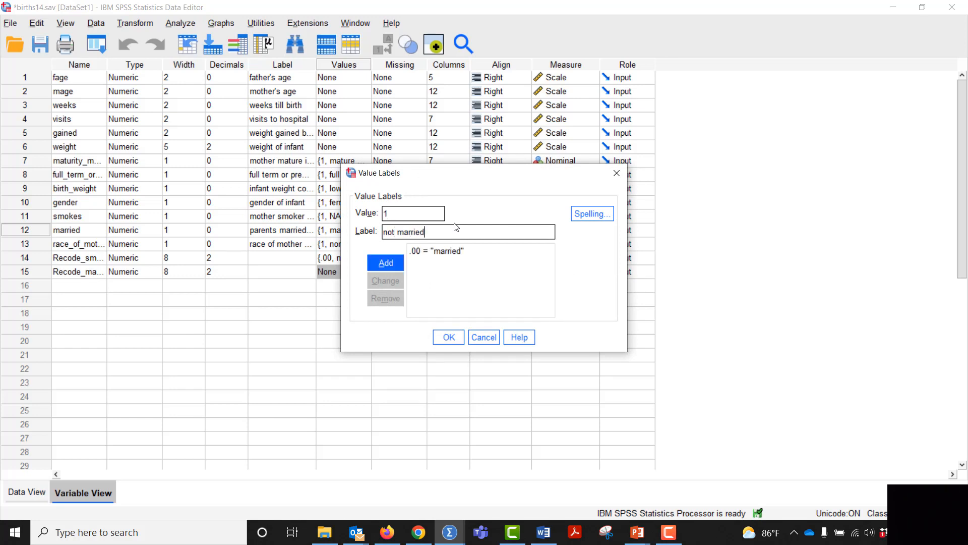
pyautogui.press('Return')
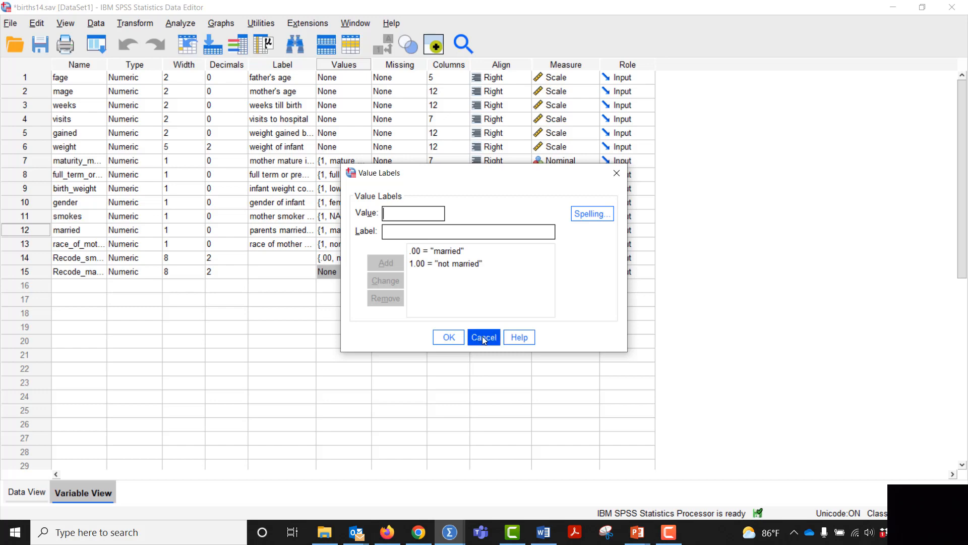
pyautogui.click(449, 337)
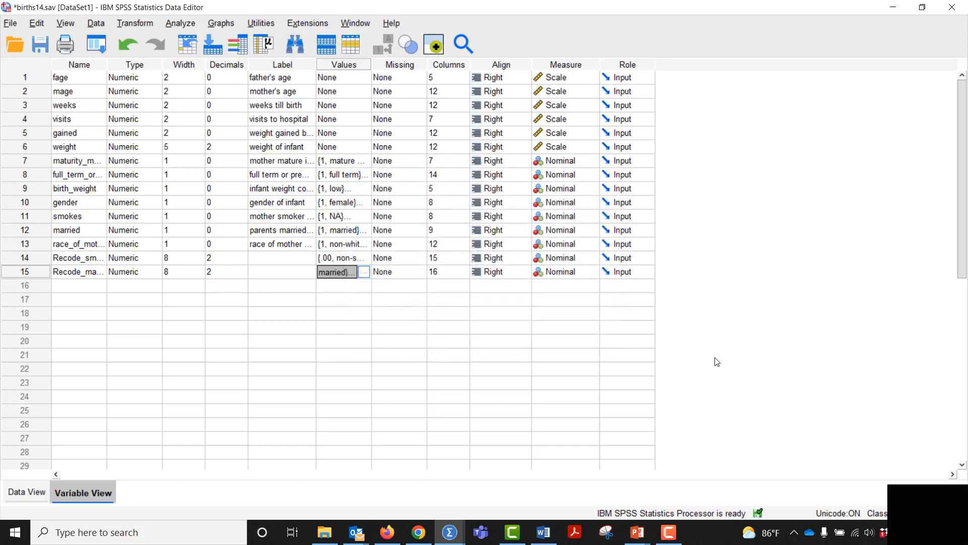
# Step: Check the example's variables in the Word assignment and set up a reset Linear Regression in SPSS with weeks as the dependent variable
pyautogui.click(544, 532)
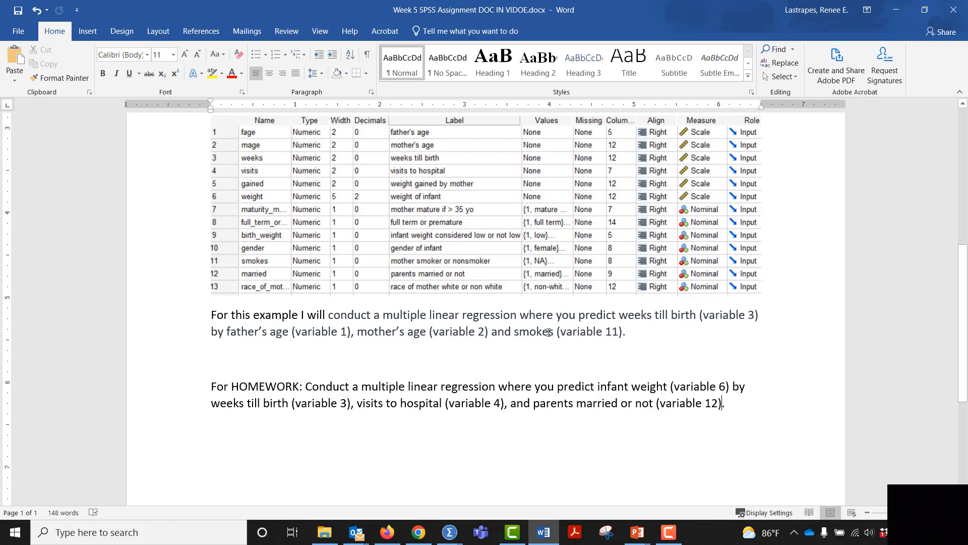
pyautogui.hotkey('alt', 'Tab')
pyautogui.click(184, 23)
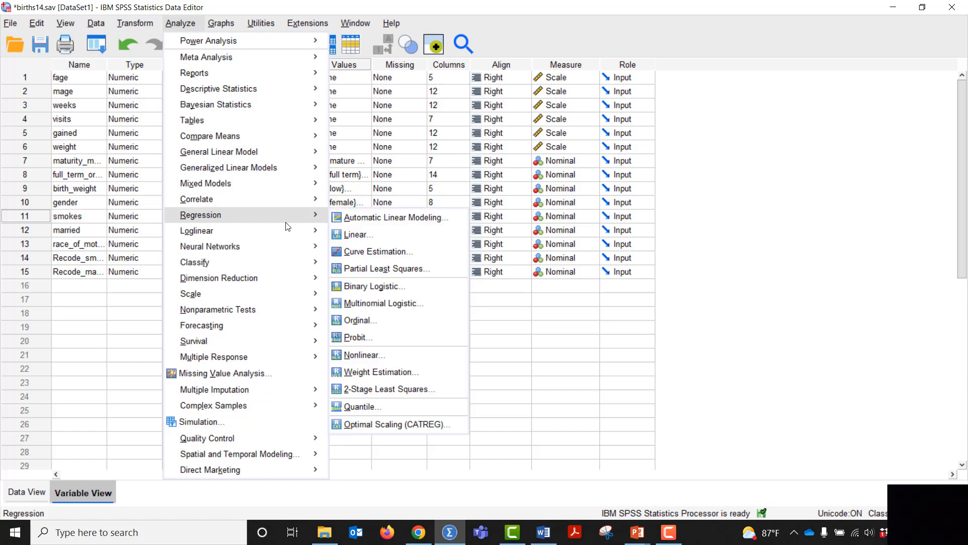
pyautogui.moveTo(282, 231)
pyautogui.moveTo(325, 214)
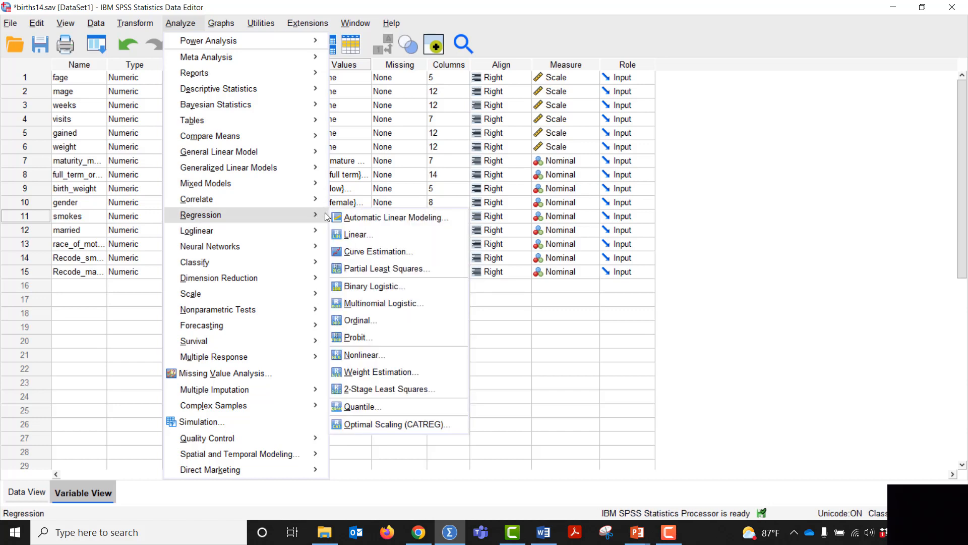
pyautogui.click(356, 232)
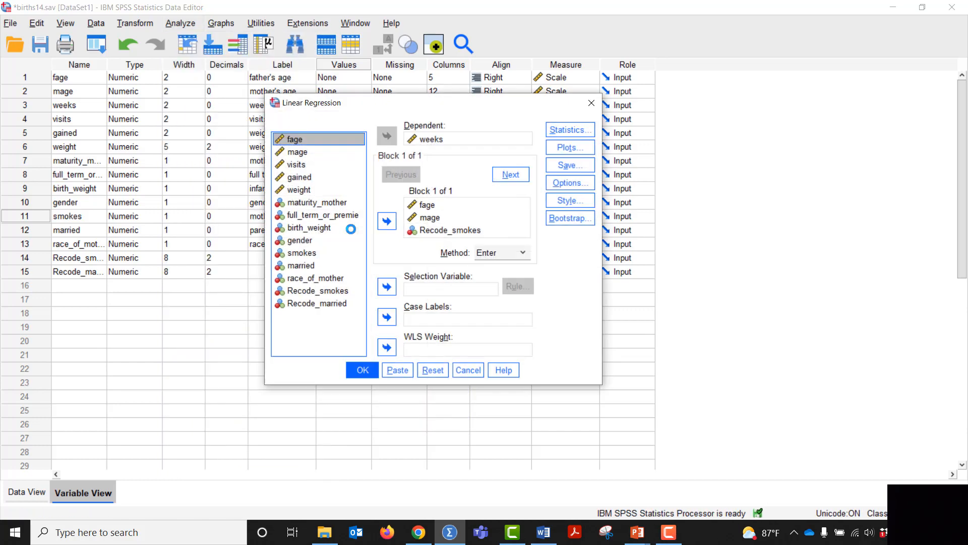
pyautogui.click(430, 373)
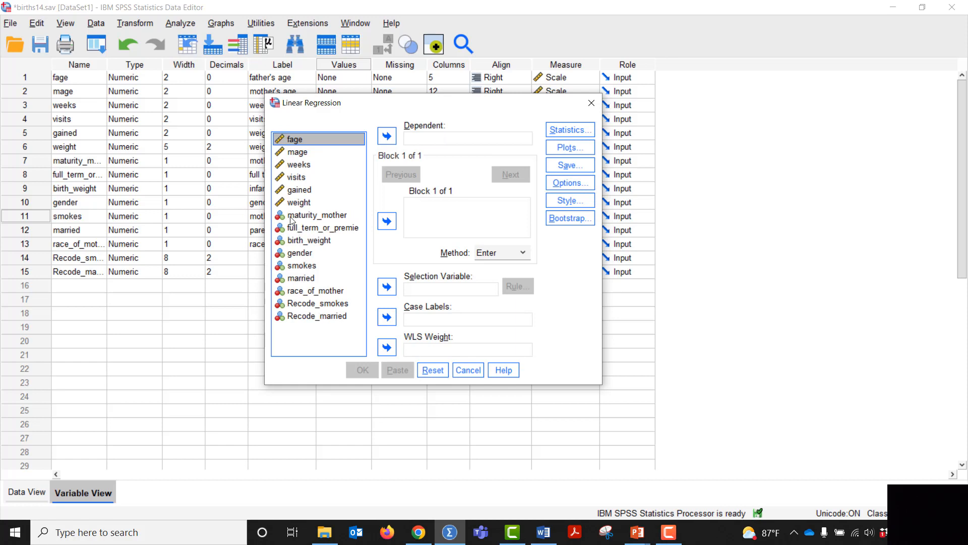
pyautogui.click(297, 166)
pyautogui.click(387, 136)
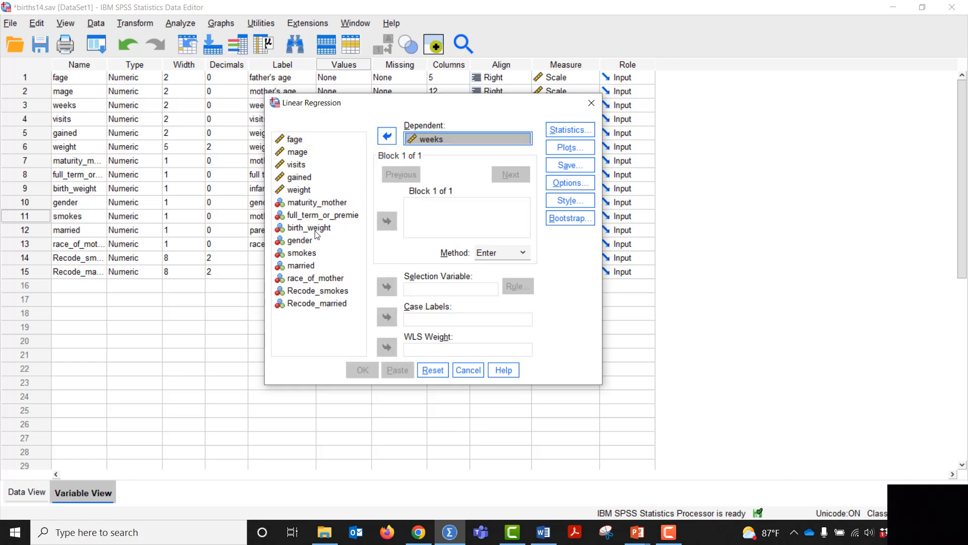
# Step: Add fage, mage and Recode_smokes as the independent variables in the regression's first block
pyautogui.click(297, 140)
pyautogui.click(380, 223)
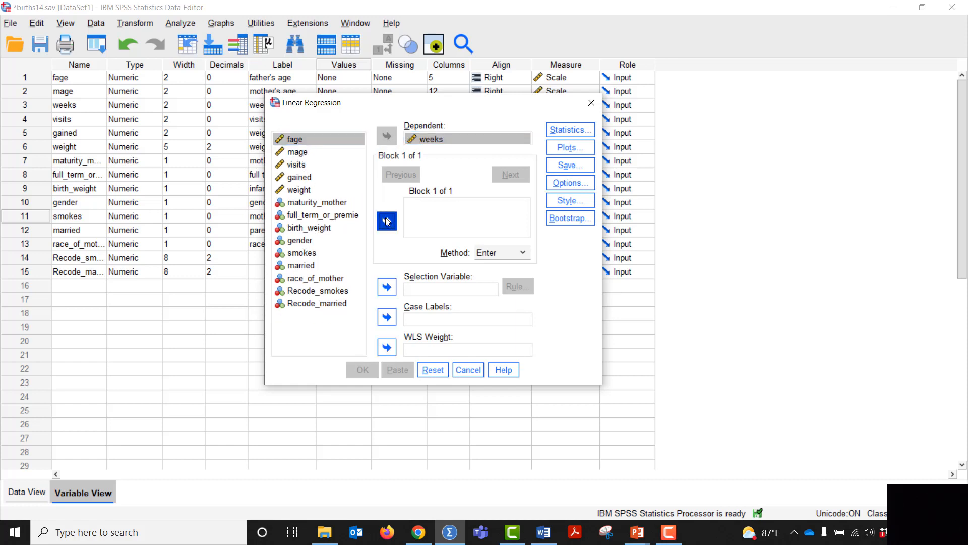
pyautogui.click(298, 152)
pyautogui.click(386, 221)
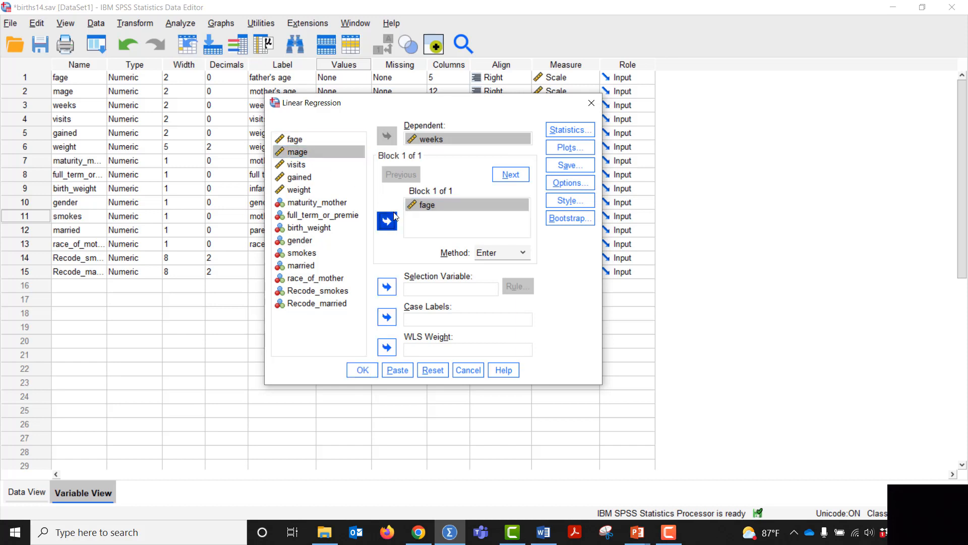
pyautogui.click(318, 291)
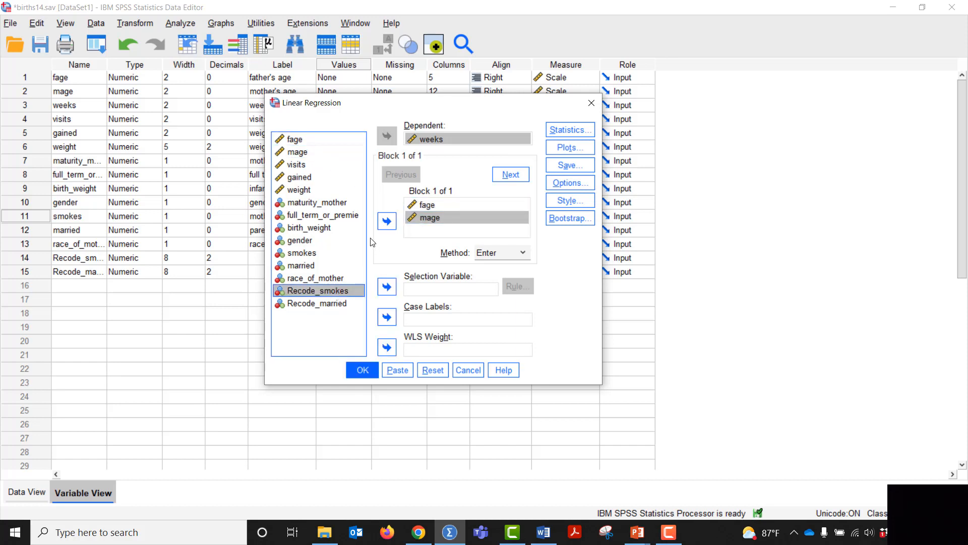
pyautogui.click(386, 223)
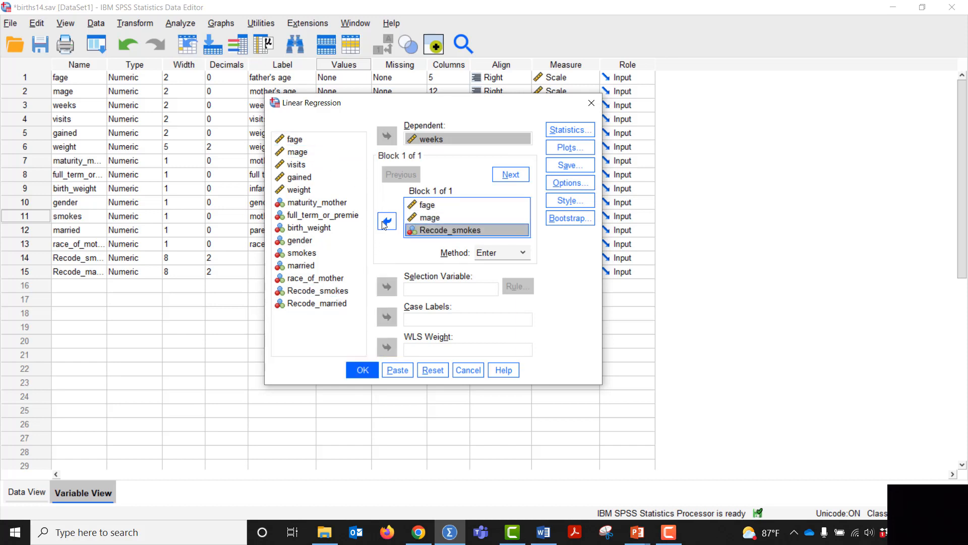
# Step: Request descriptives, collinearity diagnostics, Durbin-Watson and confidence intervals for the regression in addition to the default statistics
pyautogui.click(569, 130)
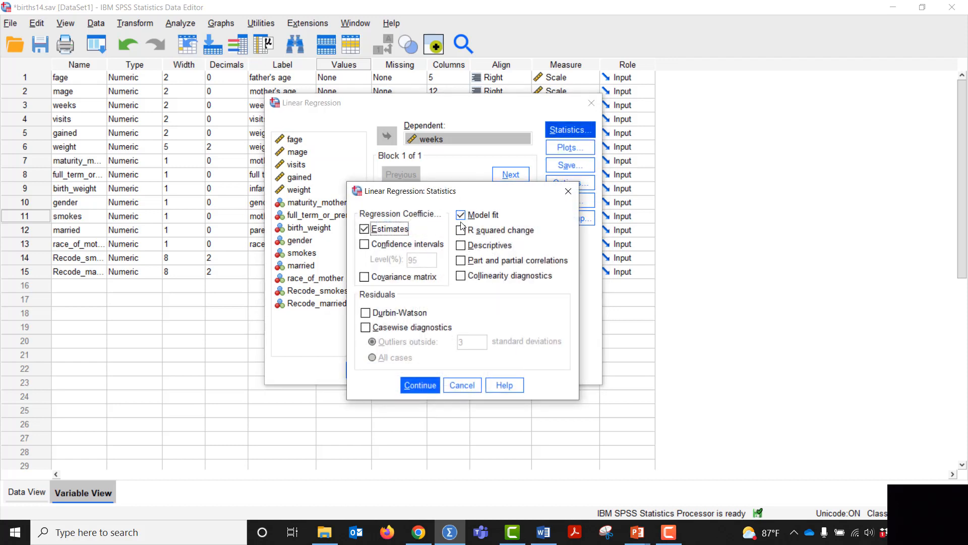
pyautogui.click(460, 246)
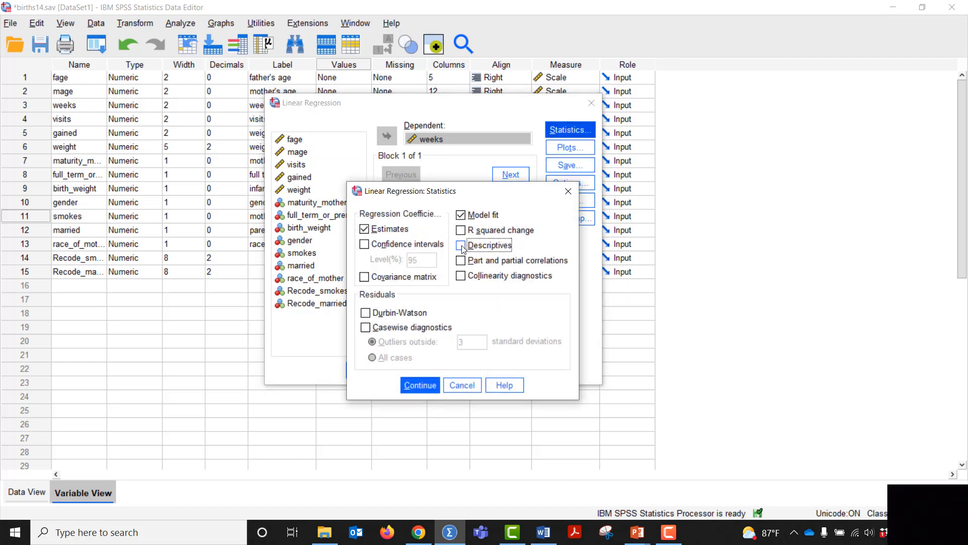
pyautogui.click(461, 276)
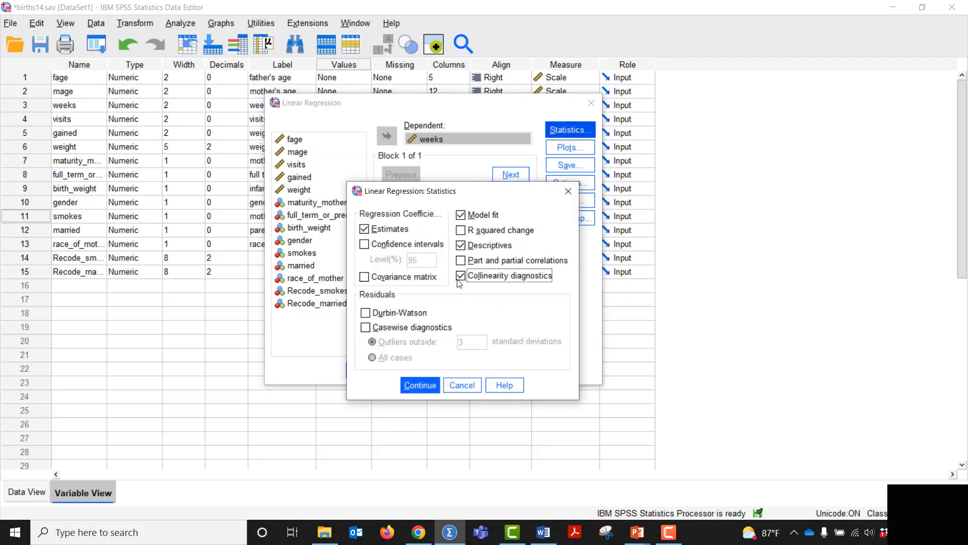
pyautogui.click(394, 315)
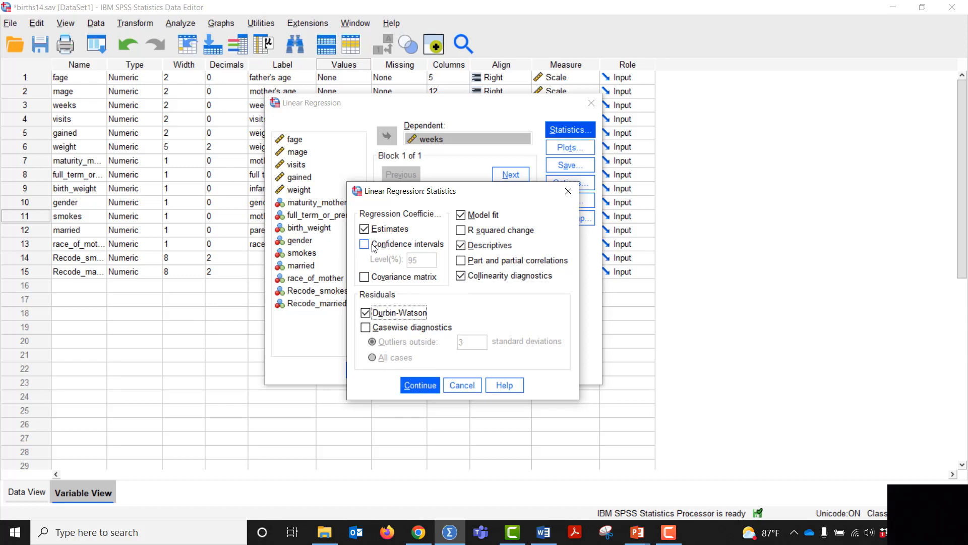
pyautogui.click(364, 245)
pyautogui.click(414, 383)
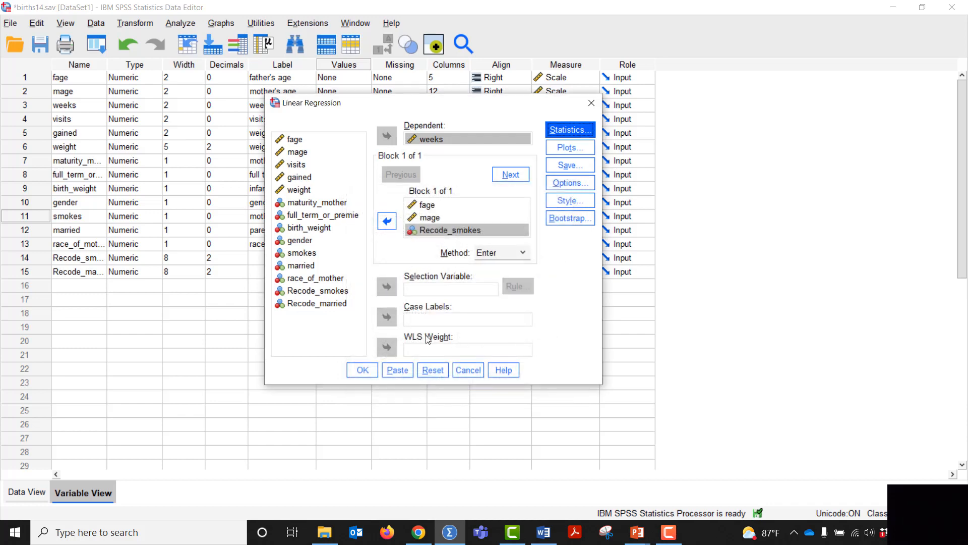
# Step: Set up a residual scatterplot with *ZRESID on Y and *ZPRED on X, plus a histogram, normal probability plot and all partial plots
pyautogui.click(566, 147)
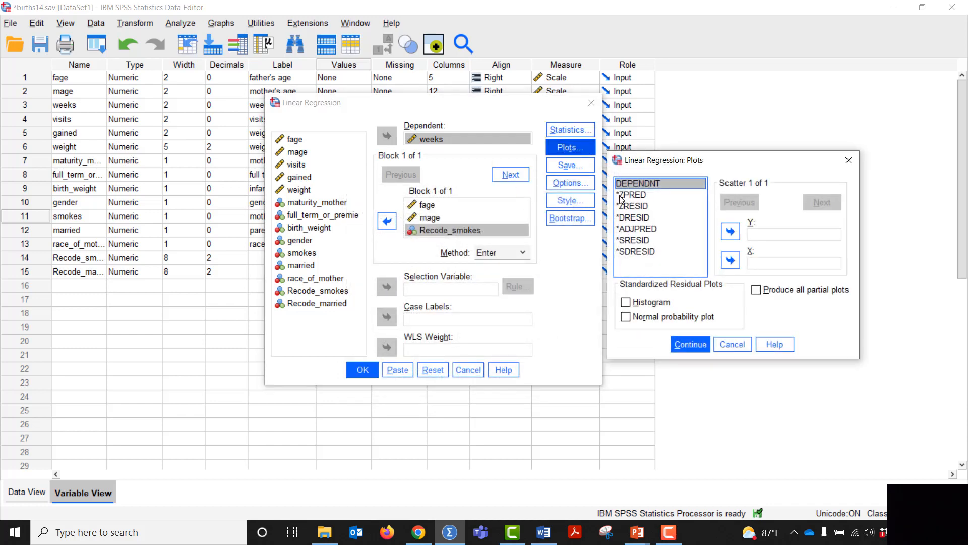
pyautogui.click(622, 194)
pyautogui.click(731, 261)
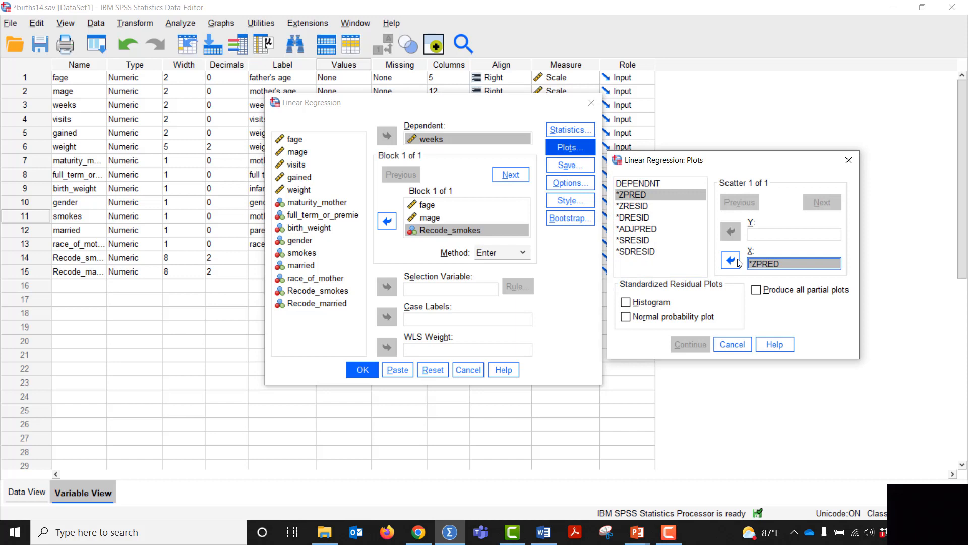
pyautogui.click(673, 207)
pyautogui.click(724, 233)
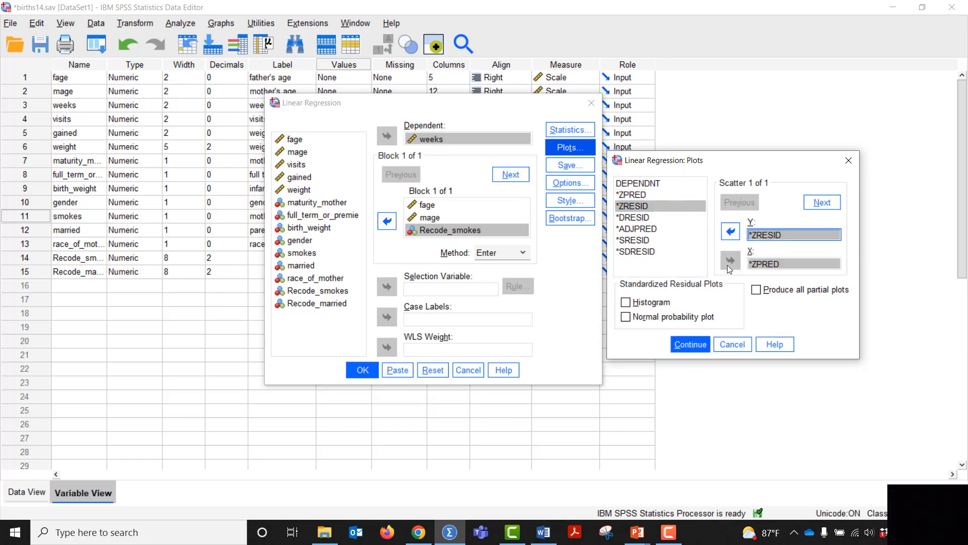
pyautogui.click(663, 302)
pyautogui.click(669, 316)
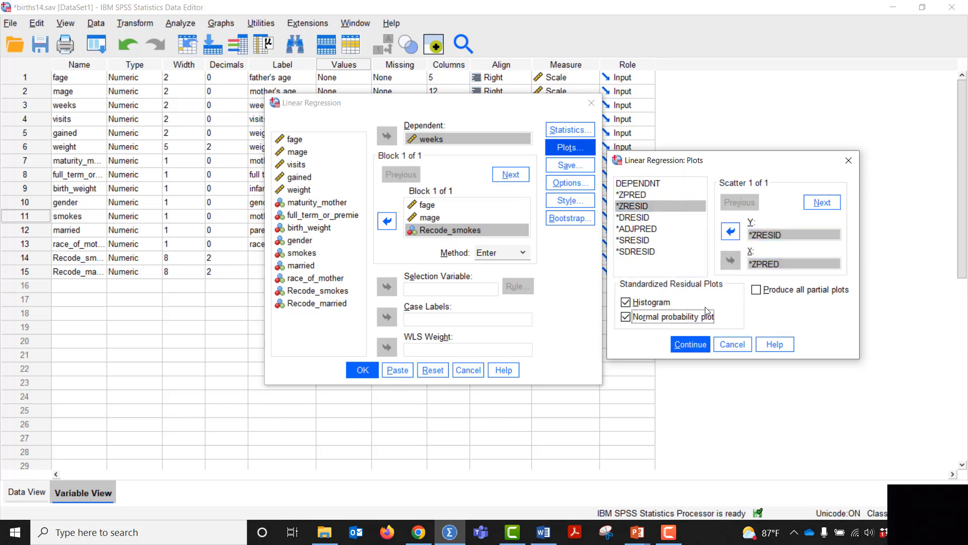
pyautogui.click(756, 290)
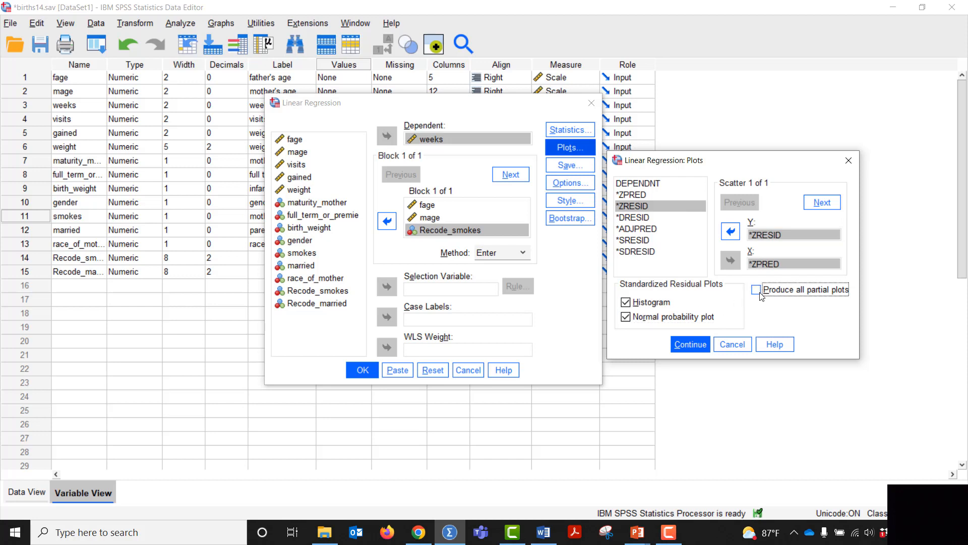
pyautogui.click(699, 344)
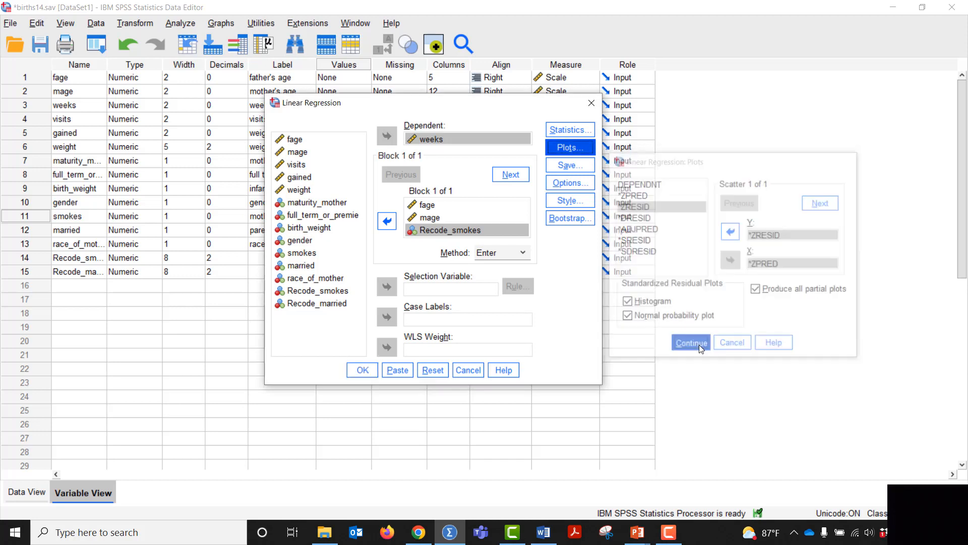
# Step: Choose to save Cook's distances, keep the default regression options and run the regression
pyautogui.click(570, 165)
pyautogui.click(617, 225)
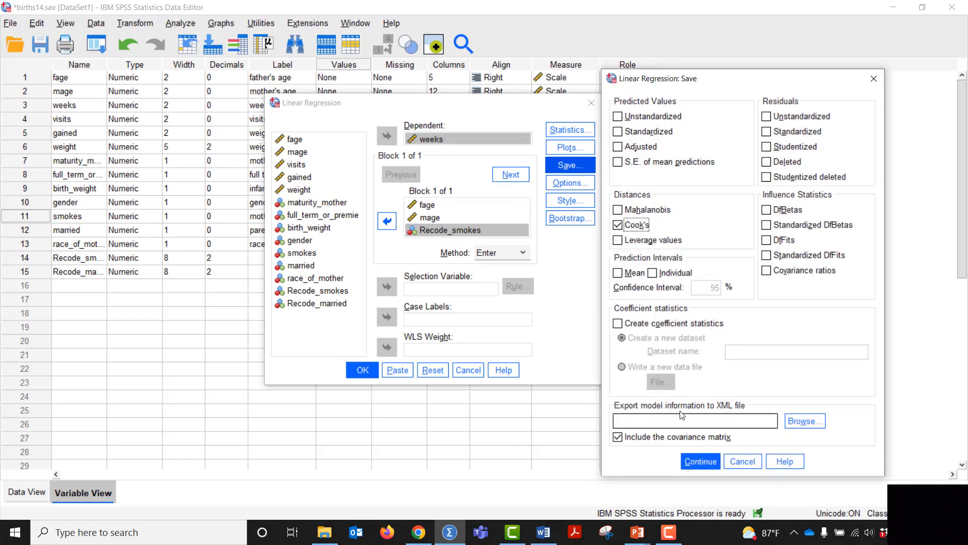
pyautogui.click(700, 461)
pyautogui.click(569, 183)
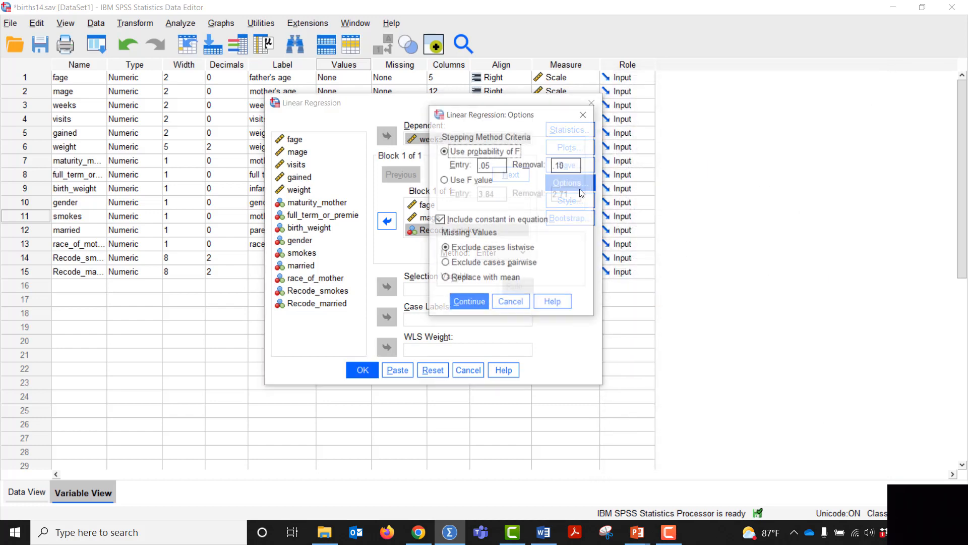
pyautogui.click(480, 303)
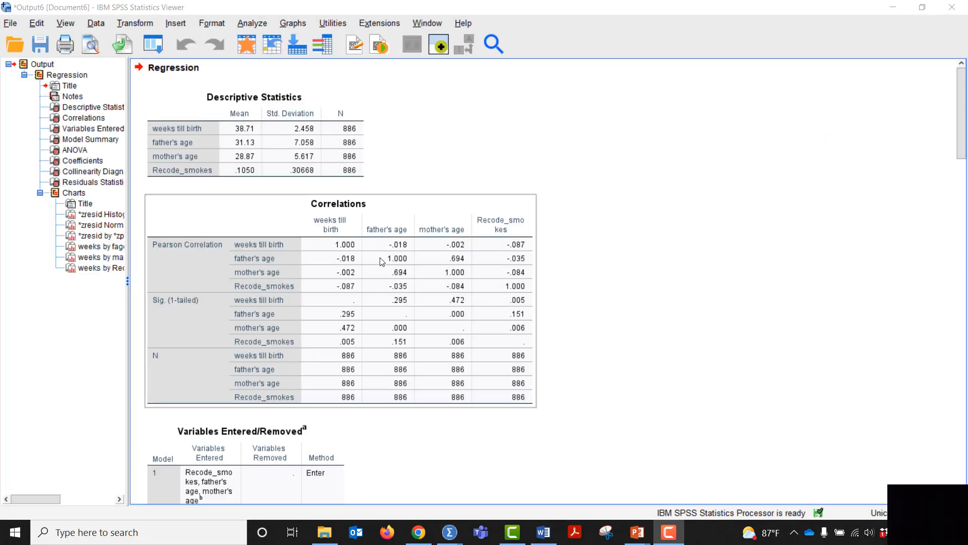
# Step: Review the regression's Model Summary, ANOVA and Coefficients tables, including significance, confidence intervals and VIF for each predictor
pyautogui.scroll(-5, 382, 262)
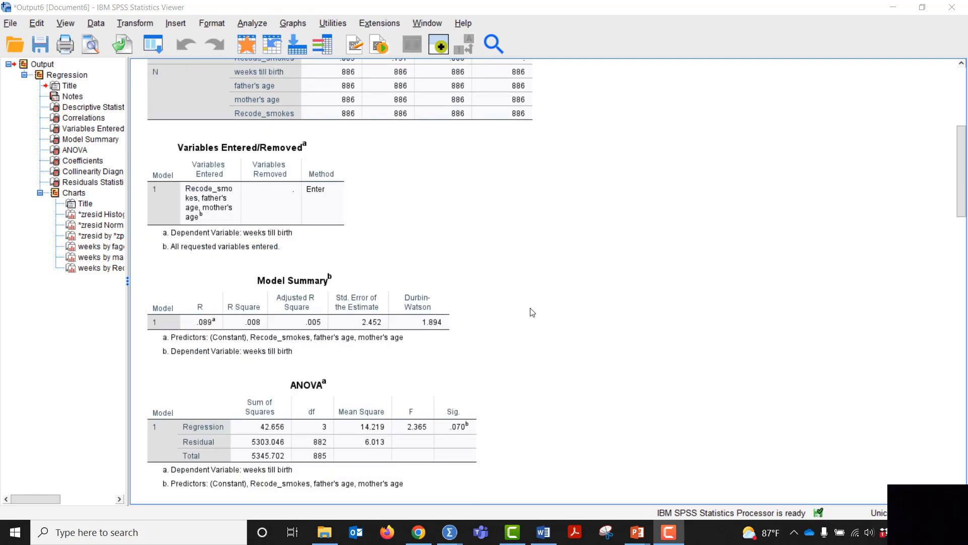
pyautogui.scroll(-2, 532, 313)
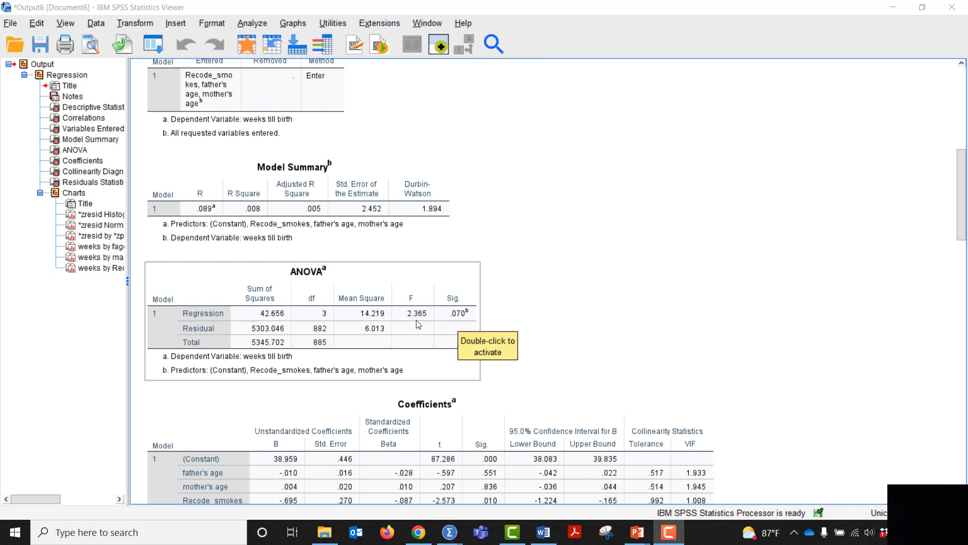
pyautogui.scroll(-3, 633, 301)
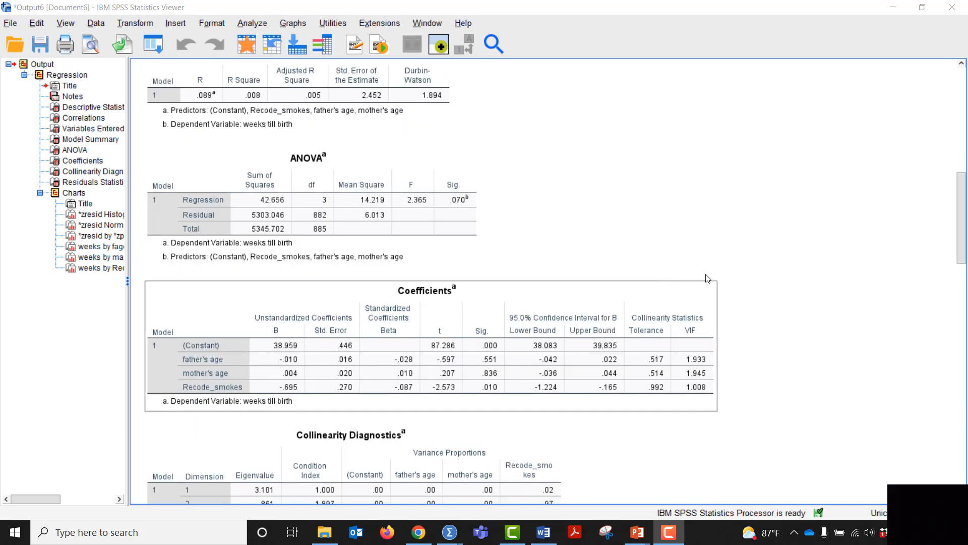
pyautogui.scroll(-2, 756, 286)
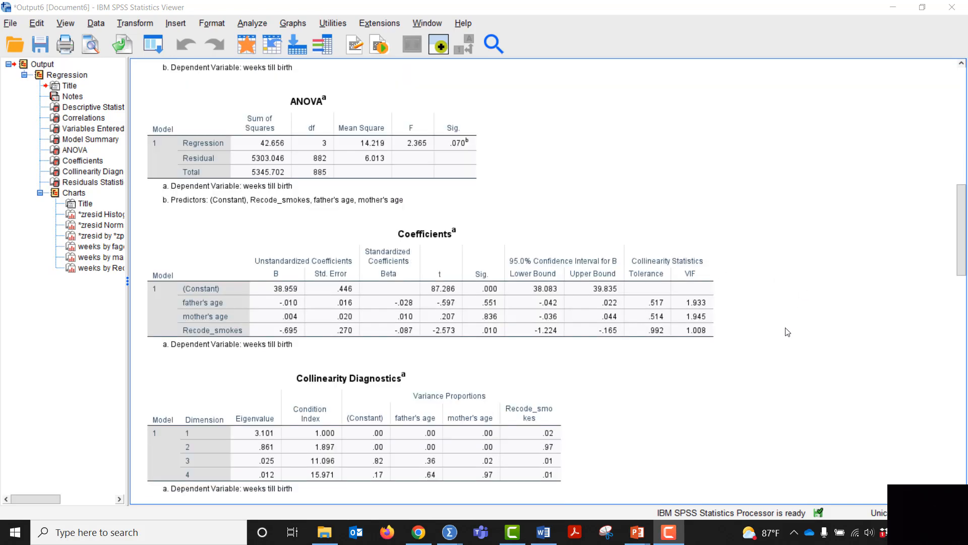
pyautogui.click(708, 282)
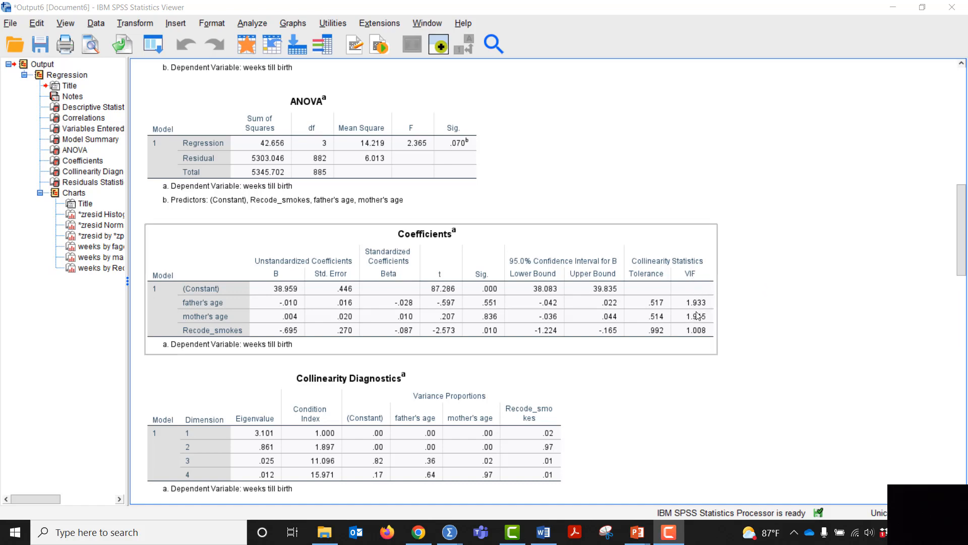
pyautogui.click(742, 410)
# Step: Examine the Collinearity Diagnostics and the Cook's Distance row of the Residuals Statistics table
pyautogui.scroll(-3, 753, 393)
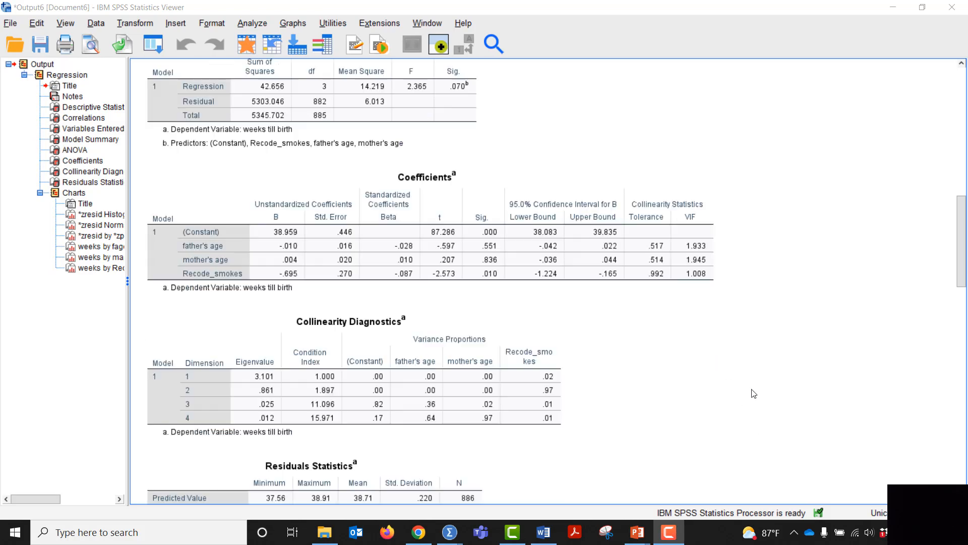
pyautogui.scroll(-10, 746, 389)
pyautogui.click(277, 379)
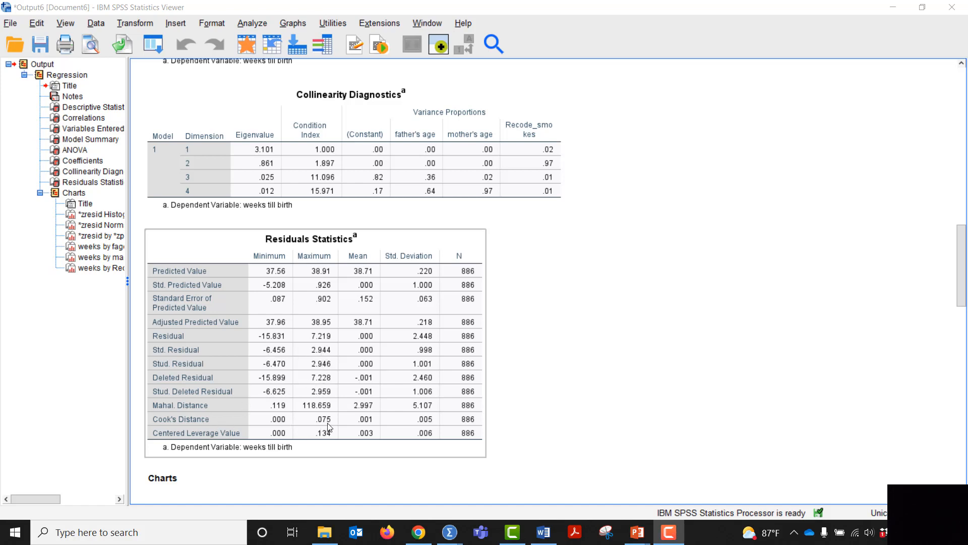
# Step: Examine the residual histogram, the normal P-P plot and the scatterplot of standardized residuals against standardized predicted values
pyautogui.scroll(-7, 662, 378)
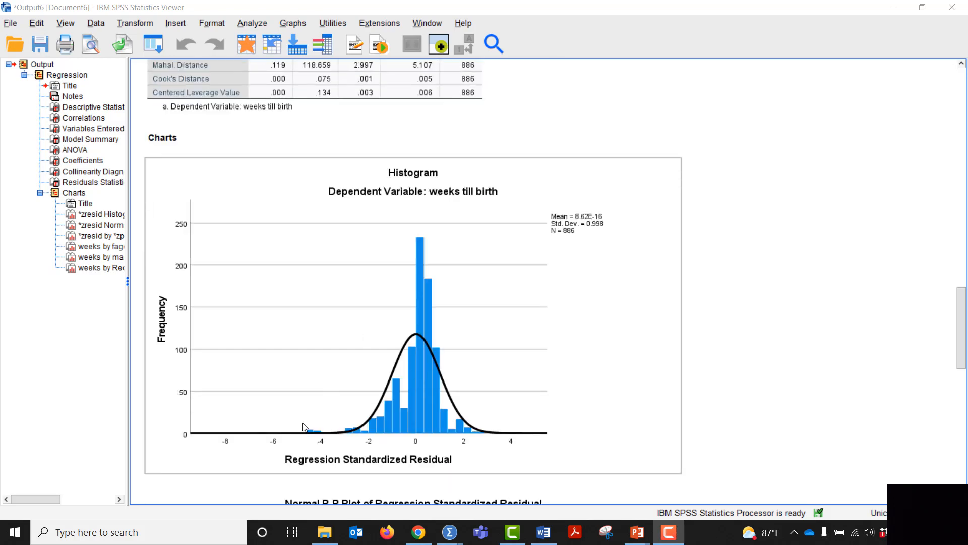
pyautogui.scroll(-1, 813, 367)
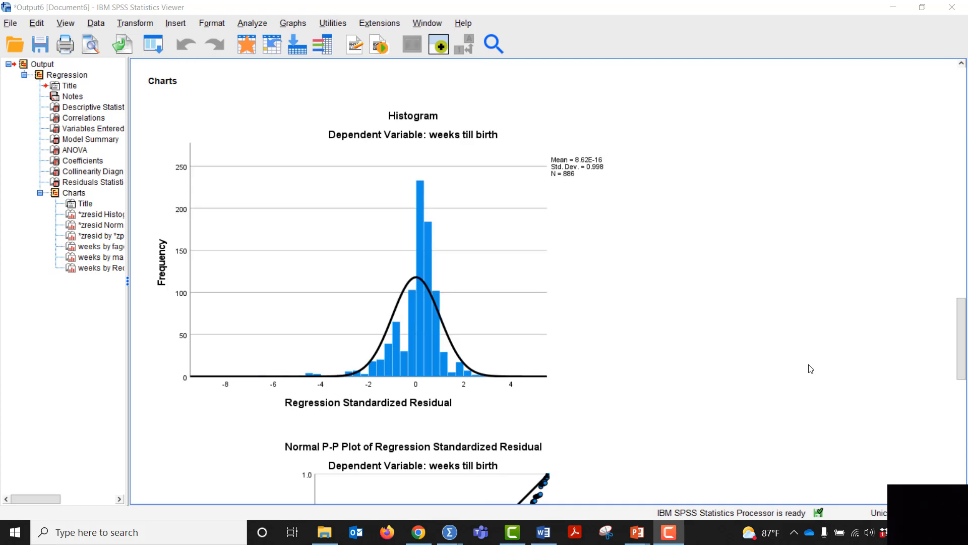
pyautogui.scroll(-10, 810, 369)
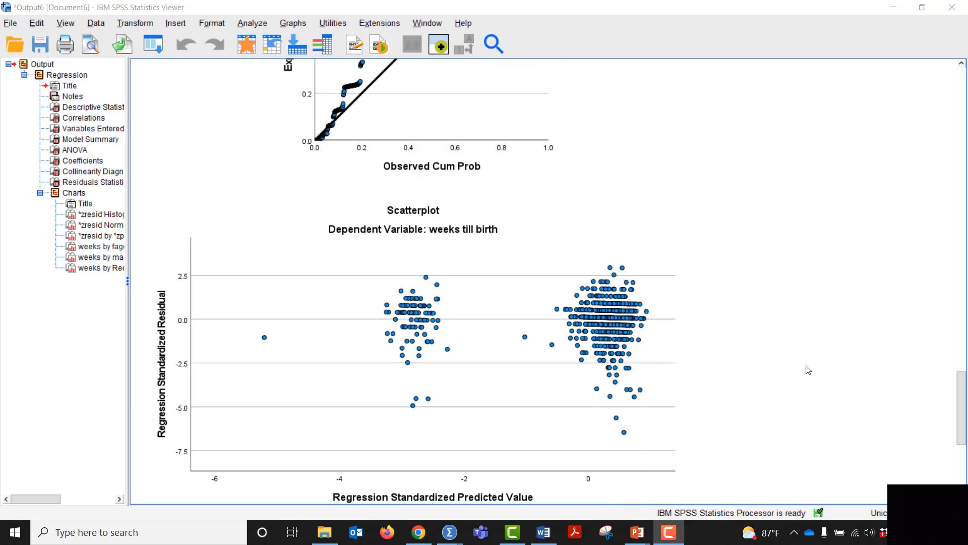
pyautogui.scroll(-1, 809, 370)
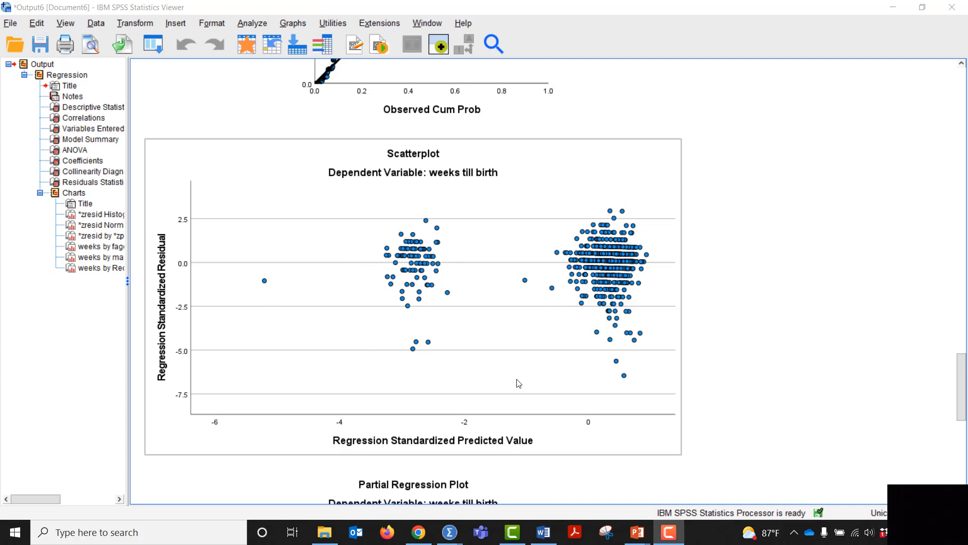
pyautogui.scroll(-2, 586, 396)
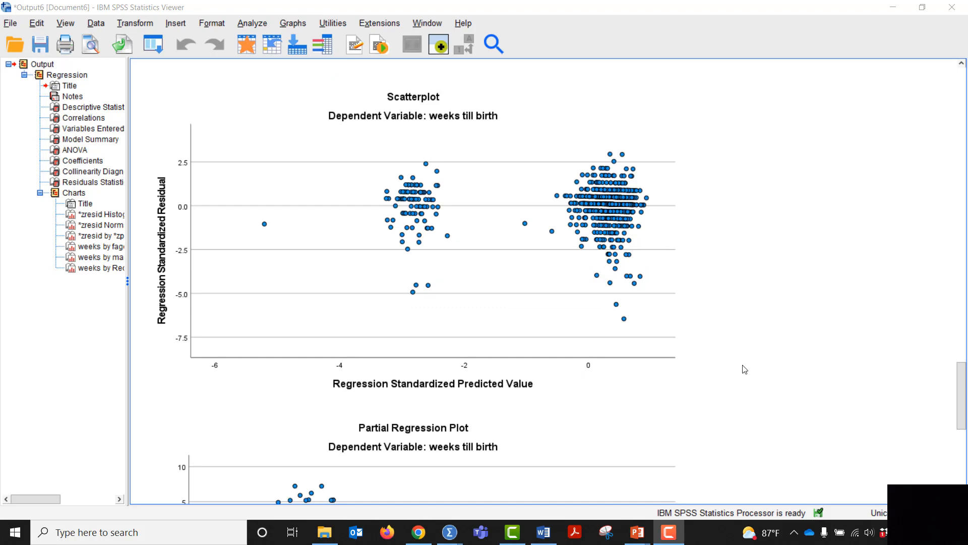
pyautogui.scroll(-2, 724, 297)
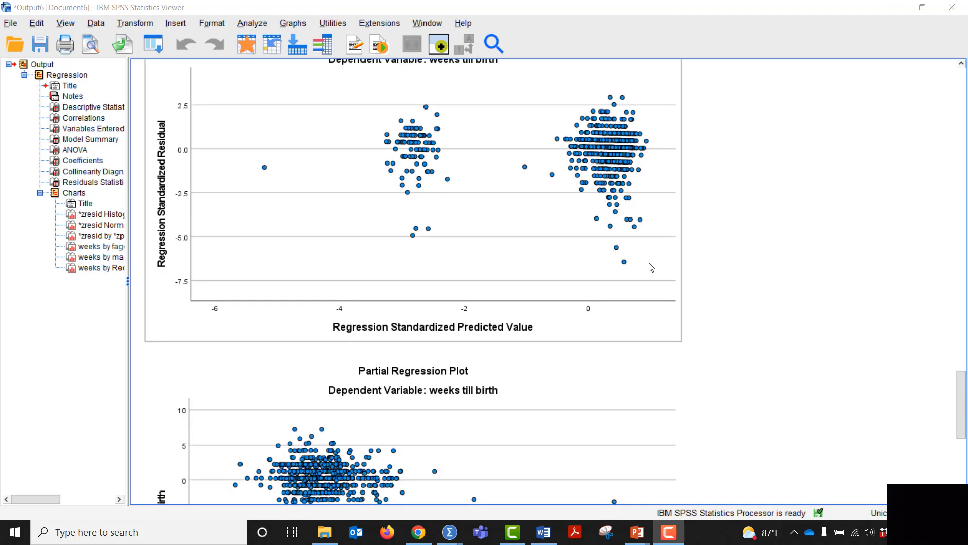
# Step: Examine the partial regression plots of weeks till birth against father's age, mother's age and Recode_smokes
pyautogui.scroll(-2, 772, 413)
pyautogui.scroll(-2, 789, 409)
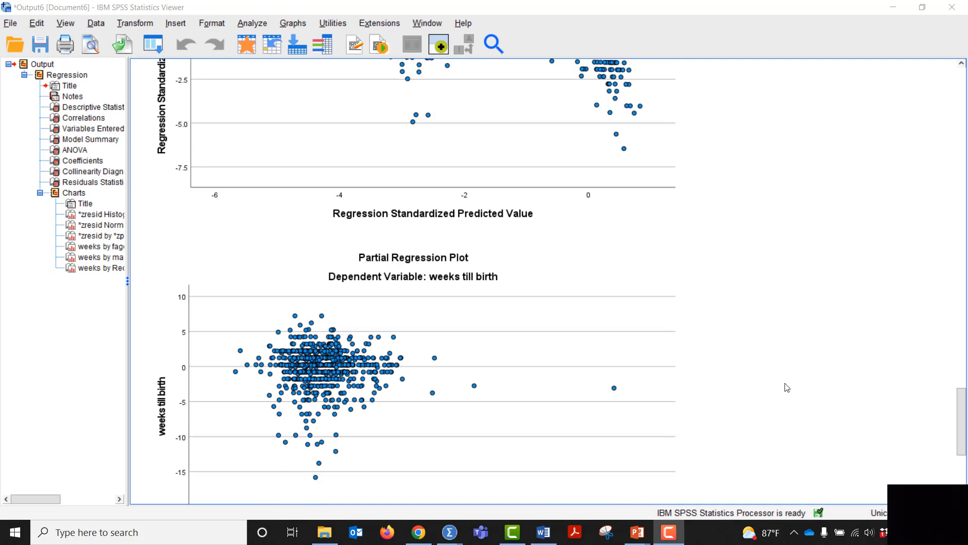
pyautogui.scroll(-2, 789, 369)
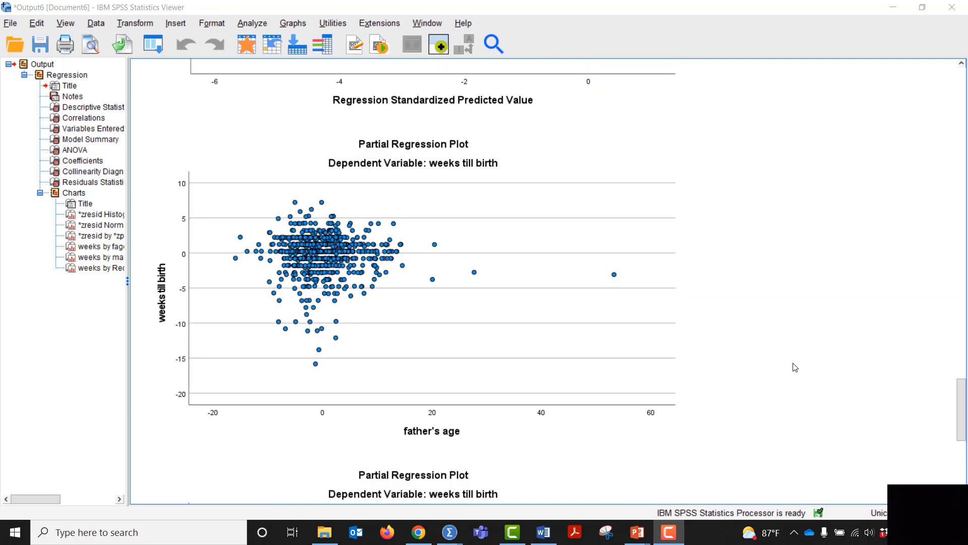
pyautogui.click(476, 248)
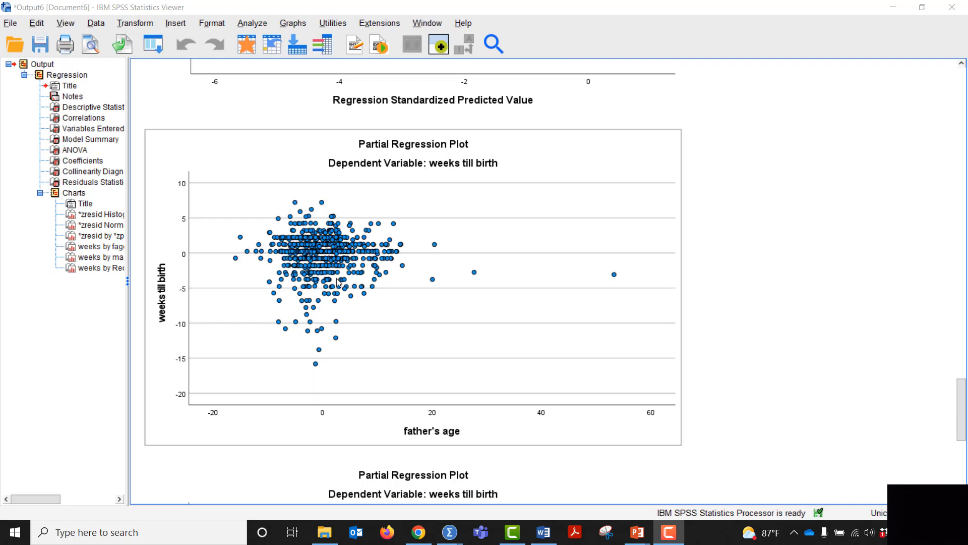
pyautogui.click(790, 359)
pyautogui.scroll(-5, 791, 358)
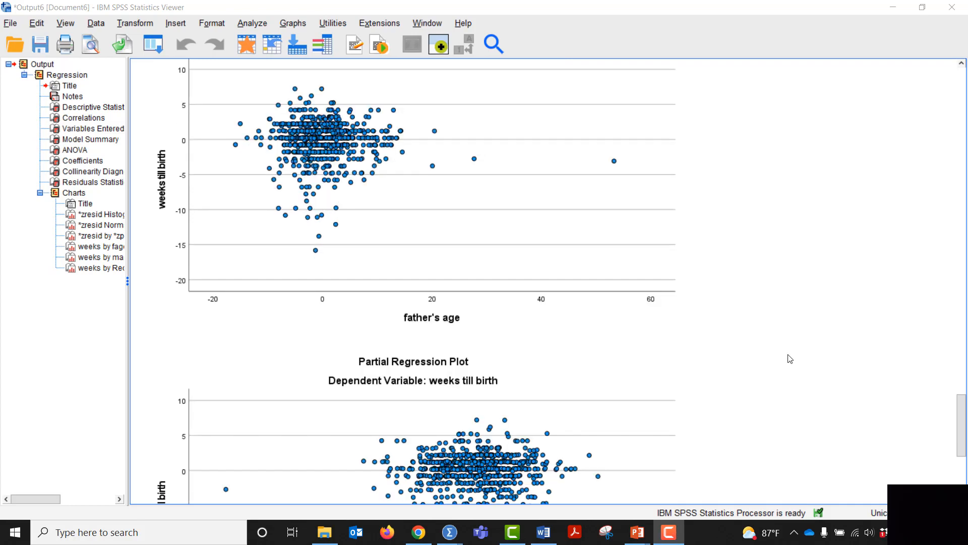
pyautogui.scroll(-1, 796, 370)
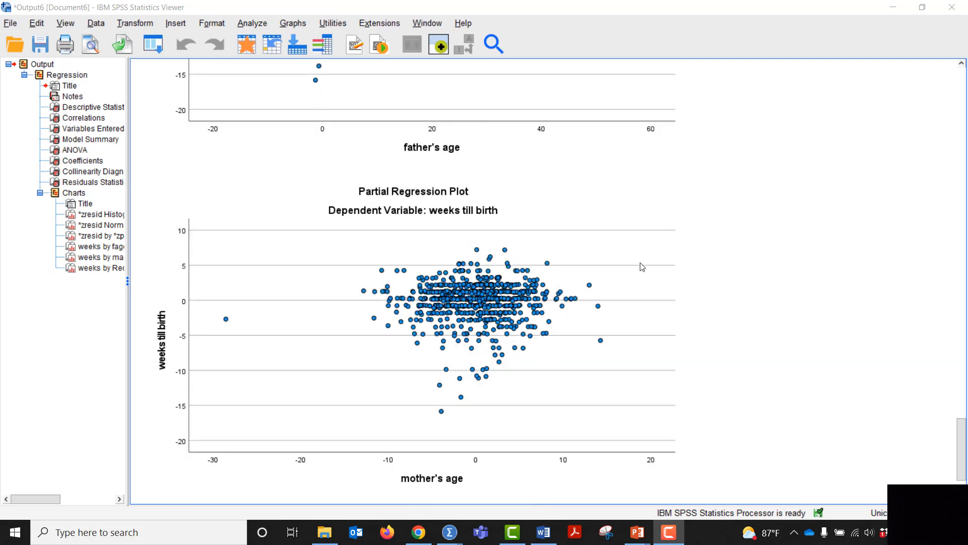
pyautogui.click(412, 339)
pyautogui.click(752, 268)
pyautogui.scroll(-1, 820, 301)
pyautogui.scroll(-5, 821, 303)
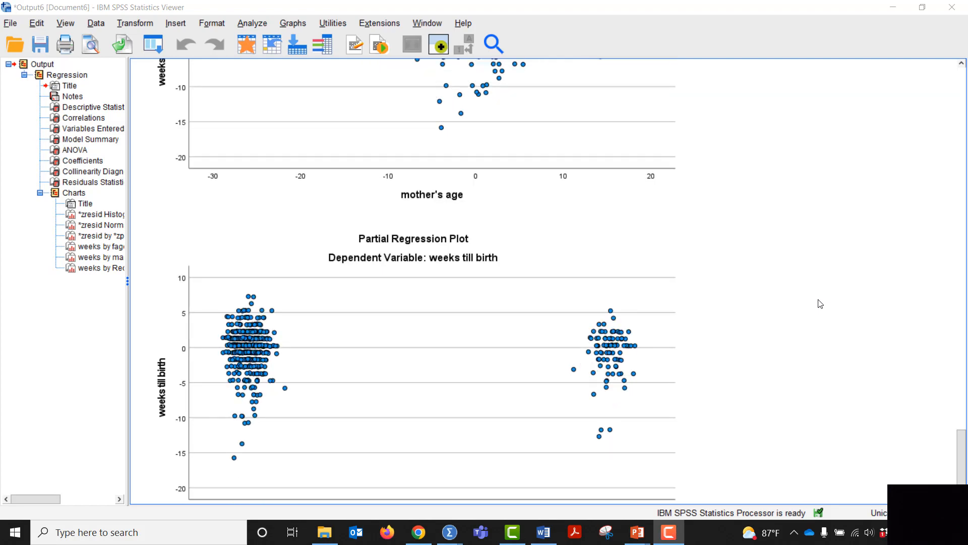
pyautogui.click(554, 411)
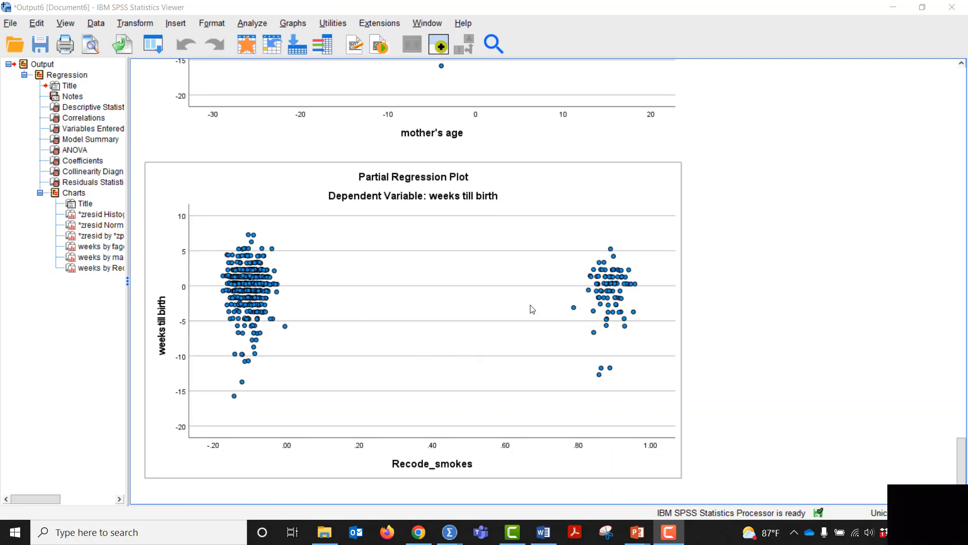
# Step: Return to the Coefficients table and re-examine each predictor's coefficients together with the Collinearity Diagnostics
pyautogui.scroll(15, 488, 338)
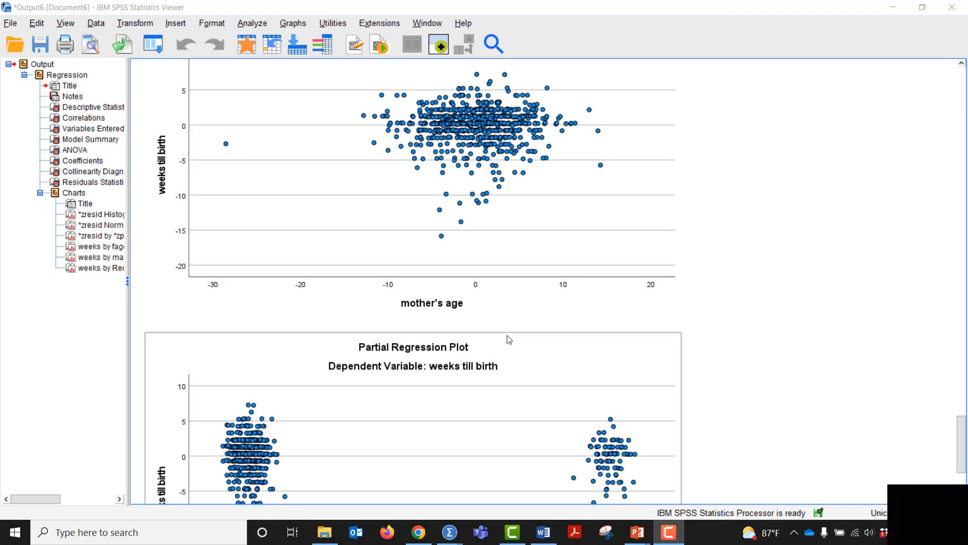
pyautogui.scroll(20, 511, 338)
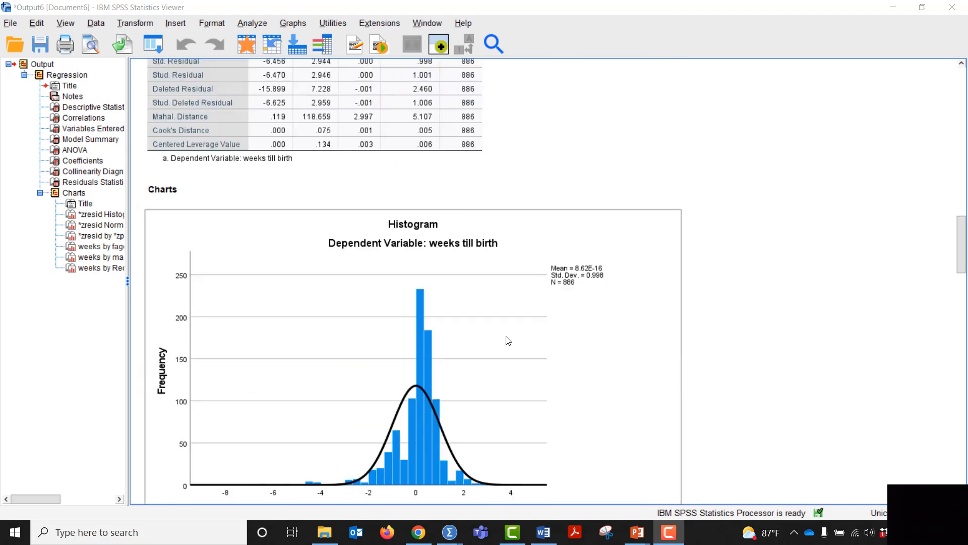
pyautogui.scroll(5, 506, 344)
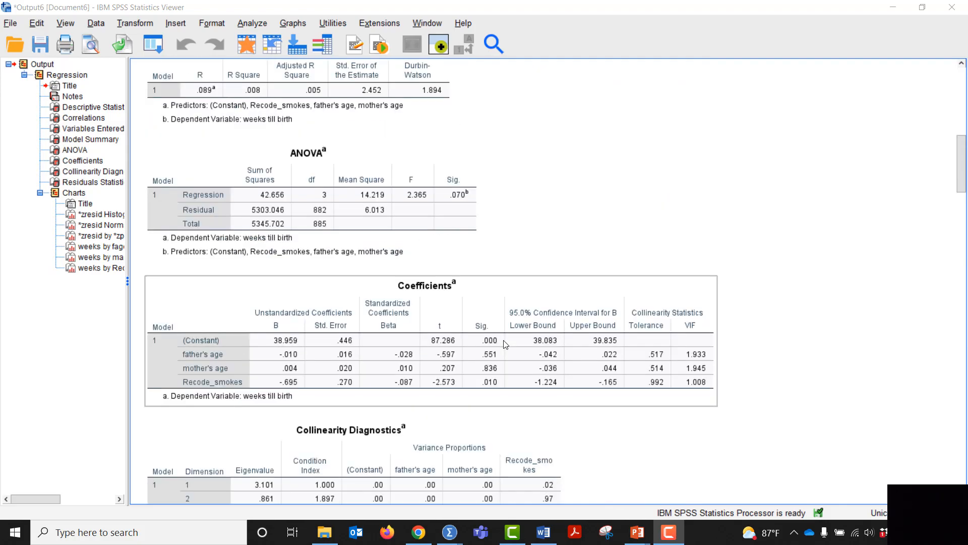
pyautogui.scroll(-3, 628, 284)
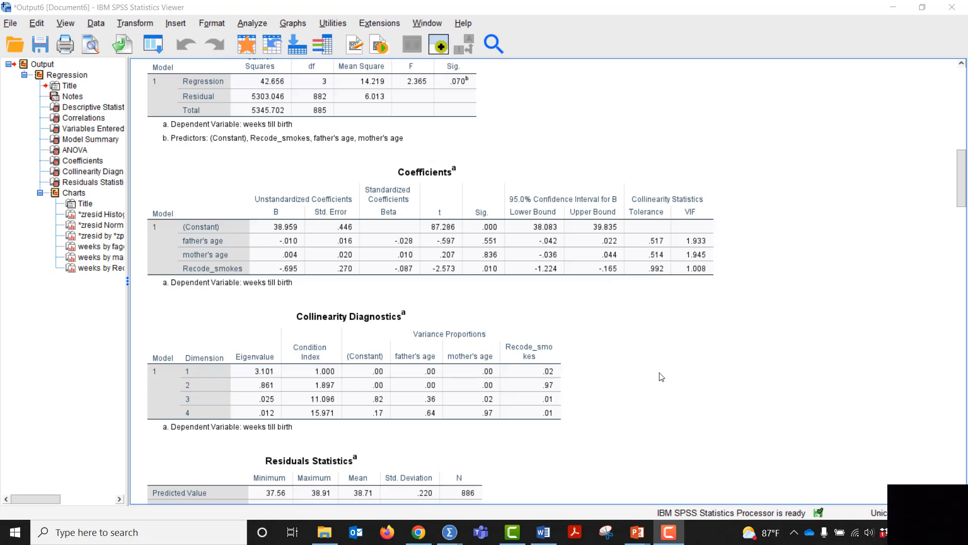
pyautogui.click(374, 302)
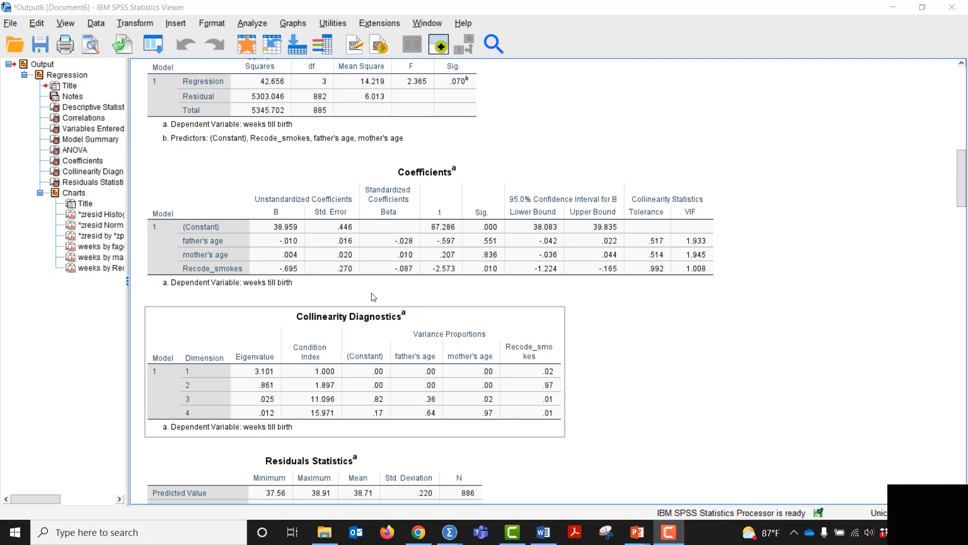
pyautogui.click(310, 242)
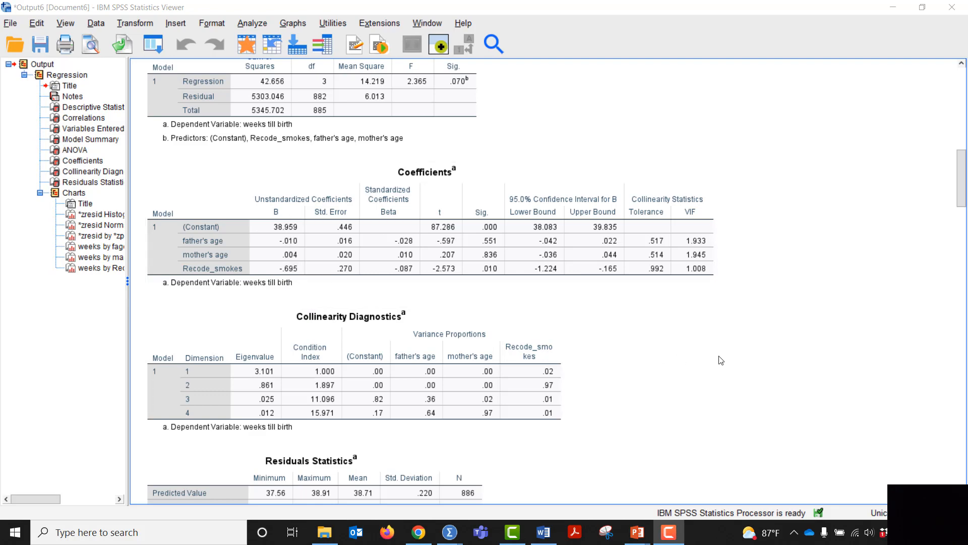
# Step: Switch to the Week 5 SPSS Assignment document in Word to read the homework regression instructions
pyautogui.scroll(-10, 721, 360)
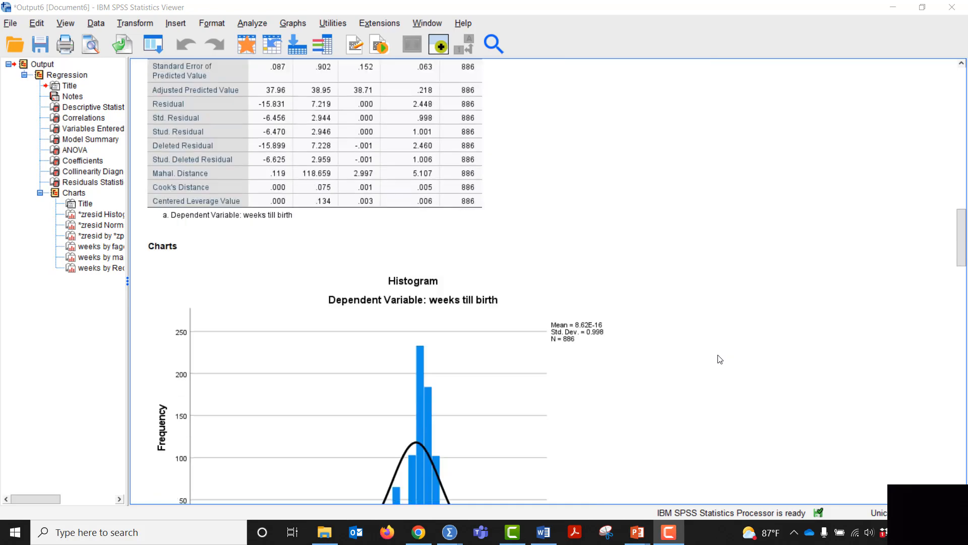
pyautogui.scroll(-12, 721, 360)
pyautogui.click(543, 533)
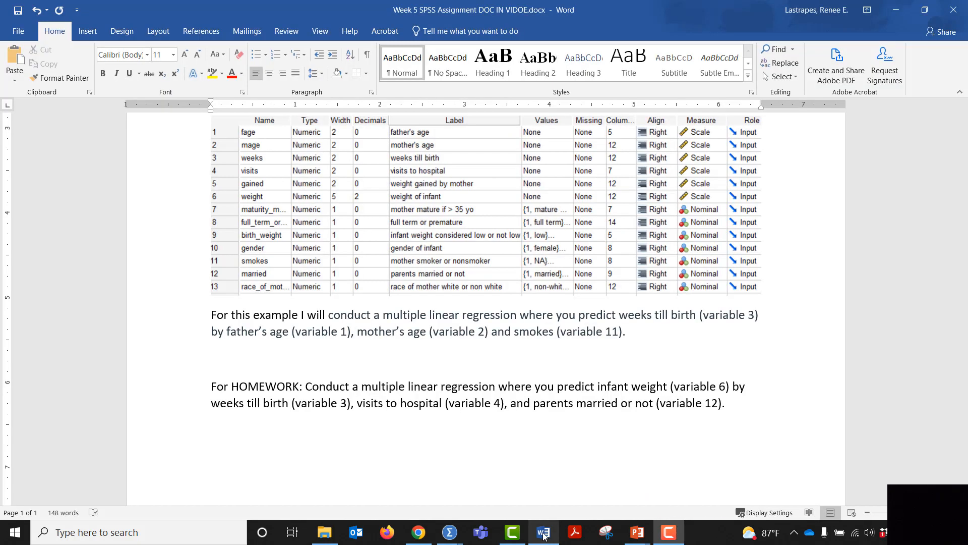